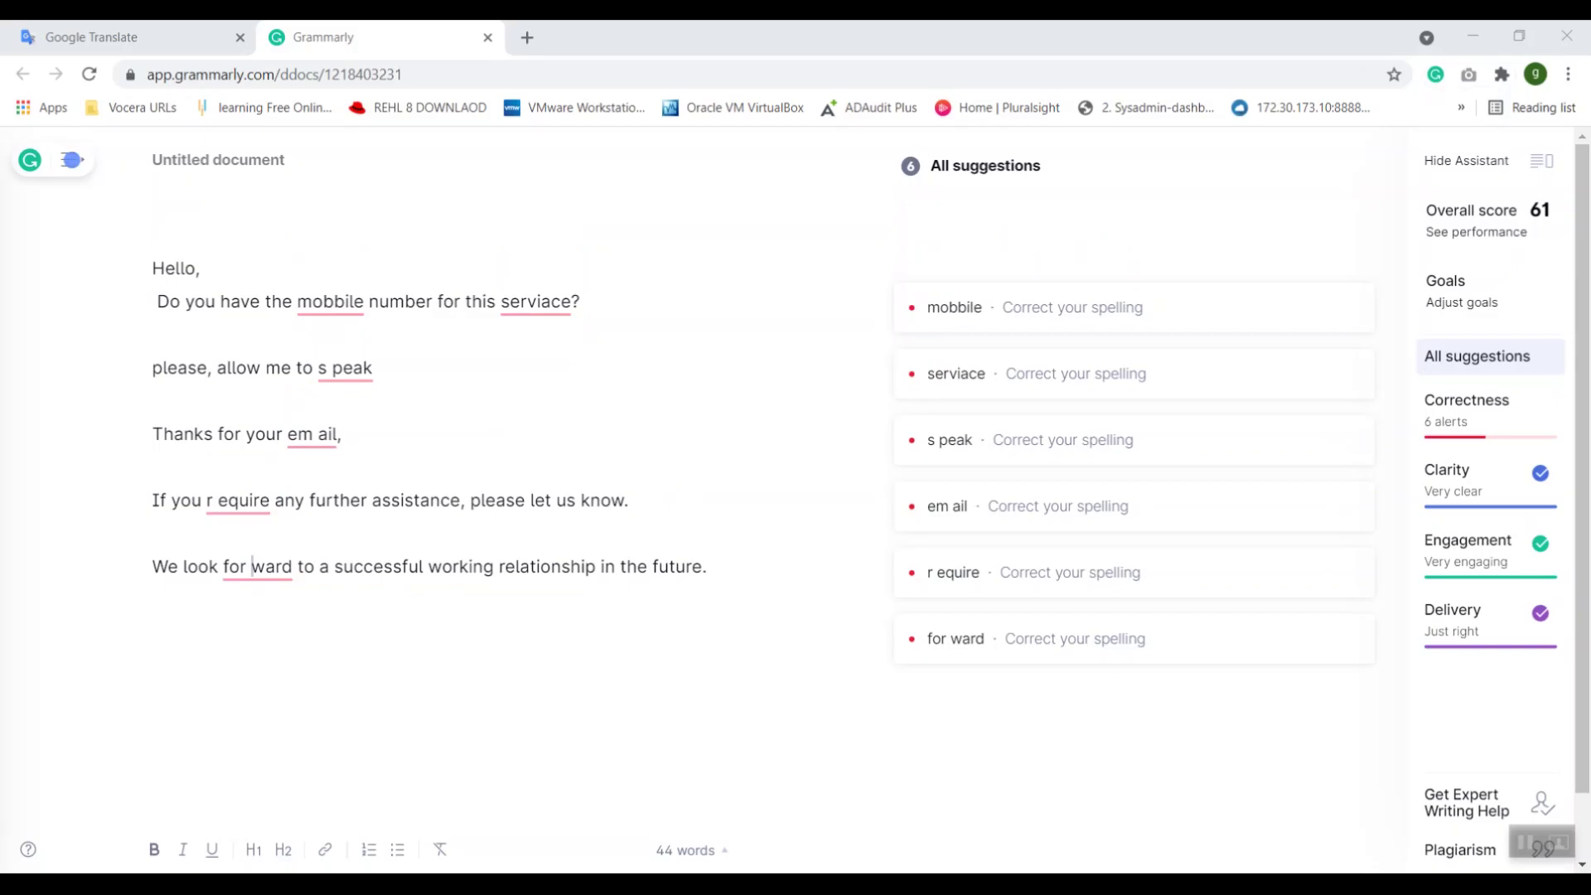
Search Google in a new tab for "grammarly download for windows 10".
{"action": "left_click", "coordinate": [527, 37]}
{"action": "type", "text": "go"}
{"action": "key", "text": "Return"}
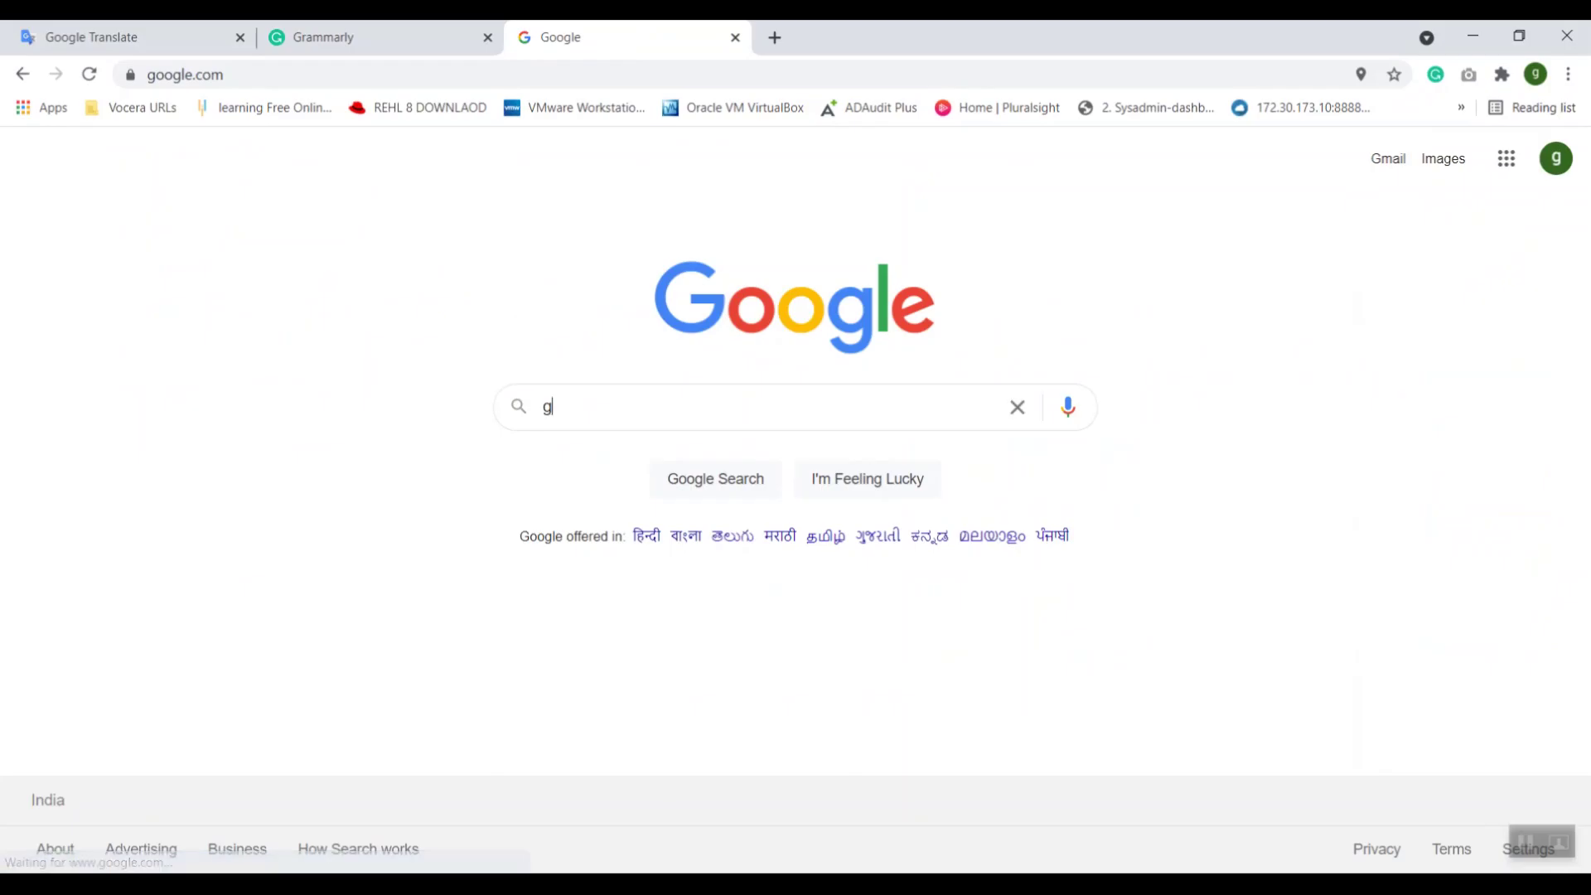
{"action": "type", "text": "gra"}
{"action": "key", "text": "Down"}
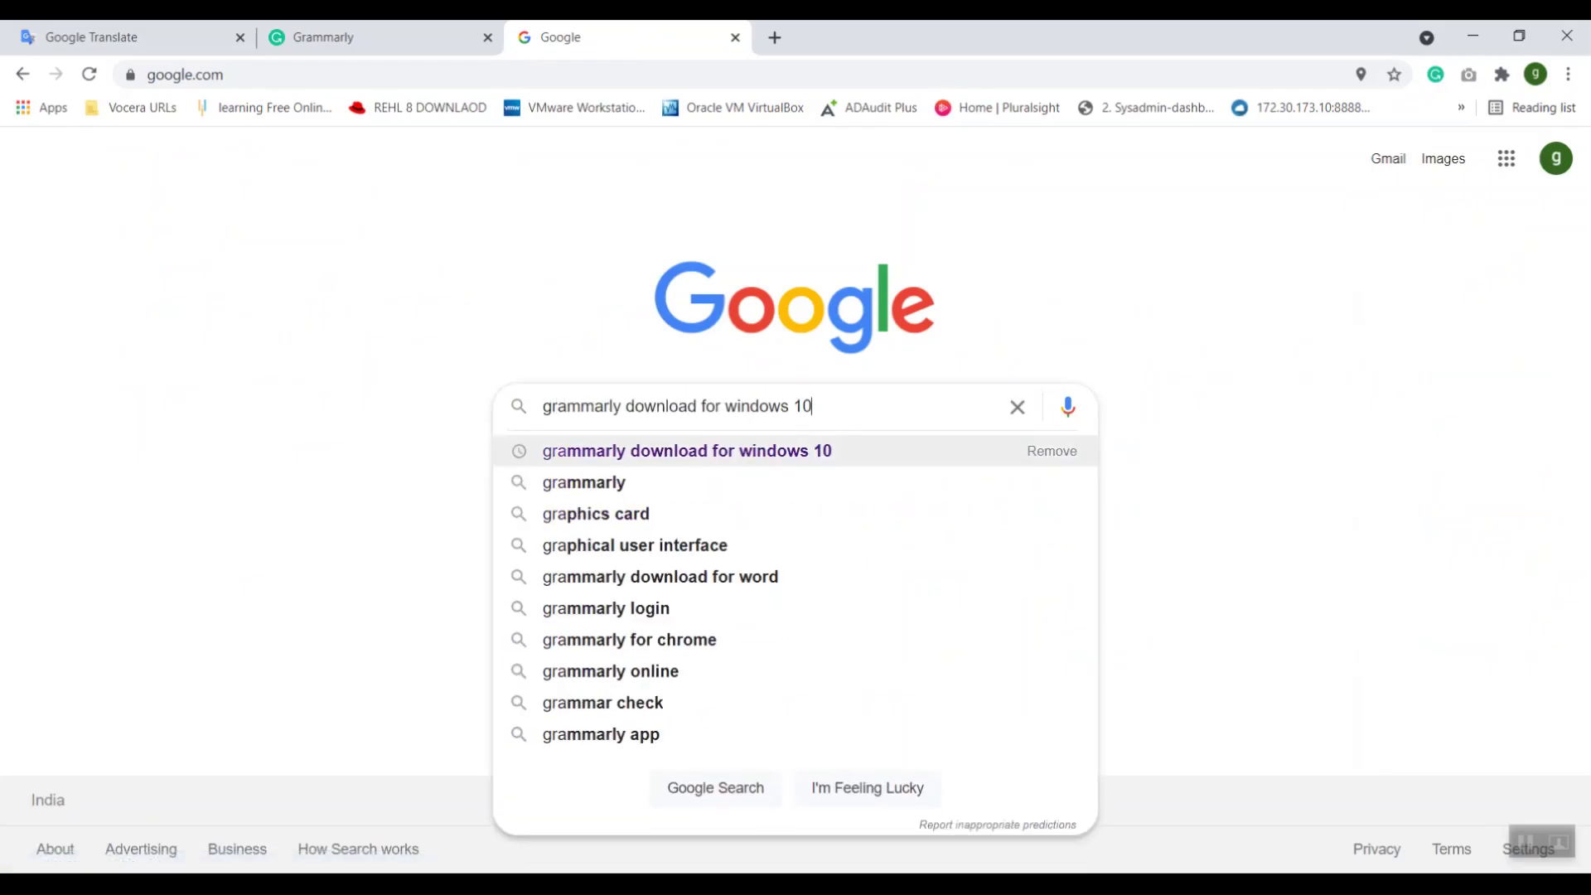
{"action": "key", "text": "Return"}
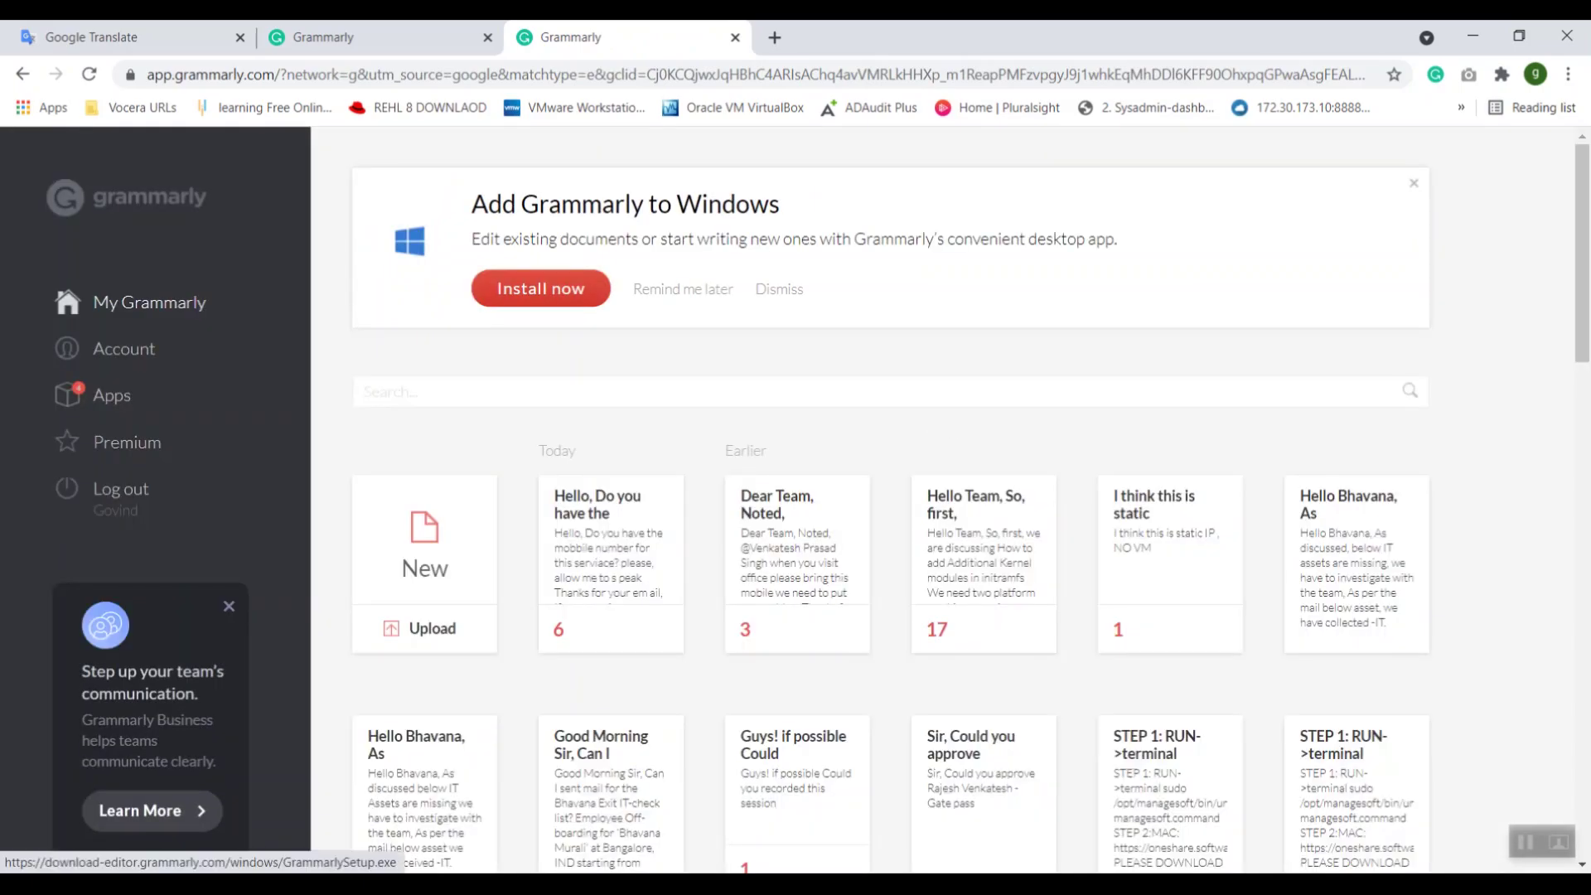
Open a new blank document from the Grammarly browser extension, and close it along with the Grammarly home page.
{"action": "key", "text": "ctrl+shift+Tab"}
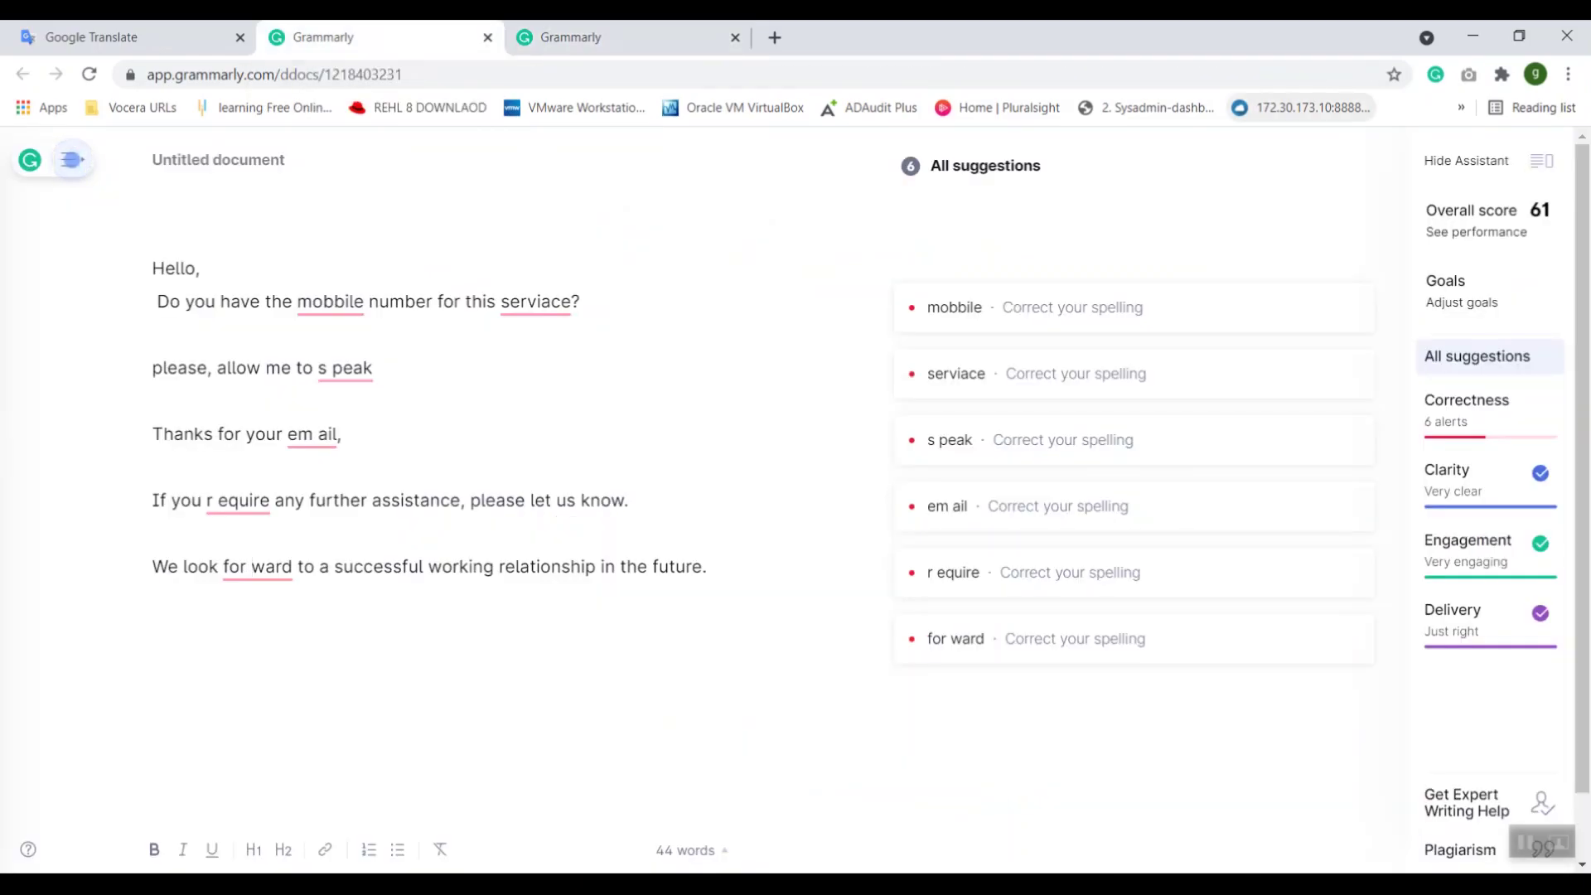
{"action": "left_click", "coordinate": [1435, 74]}
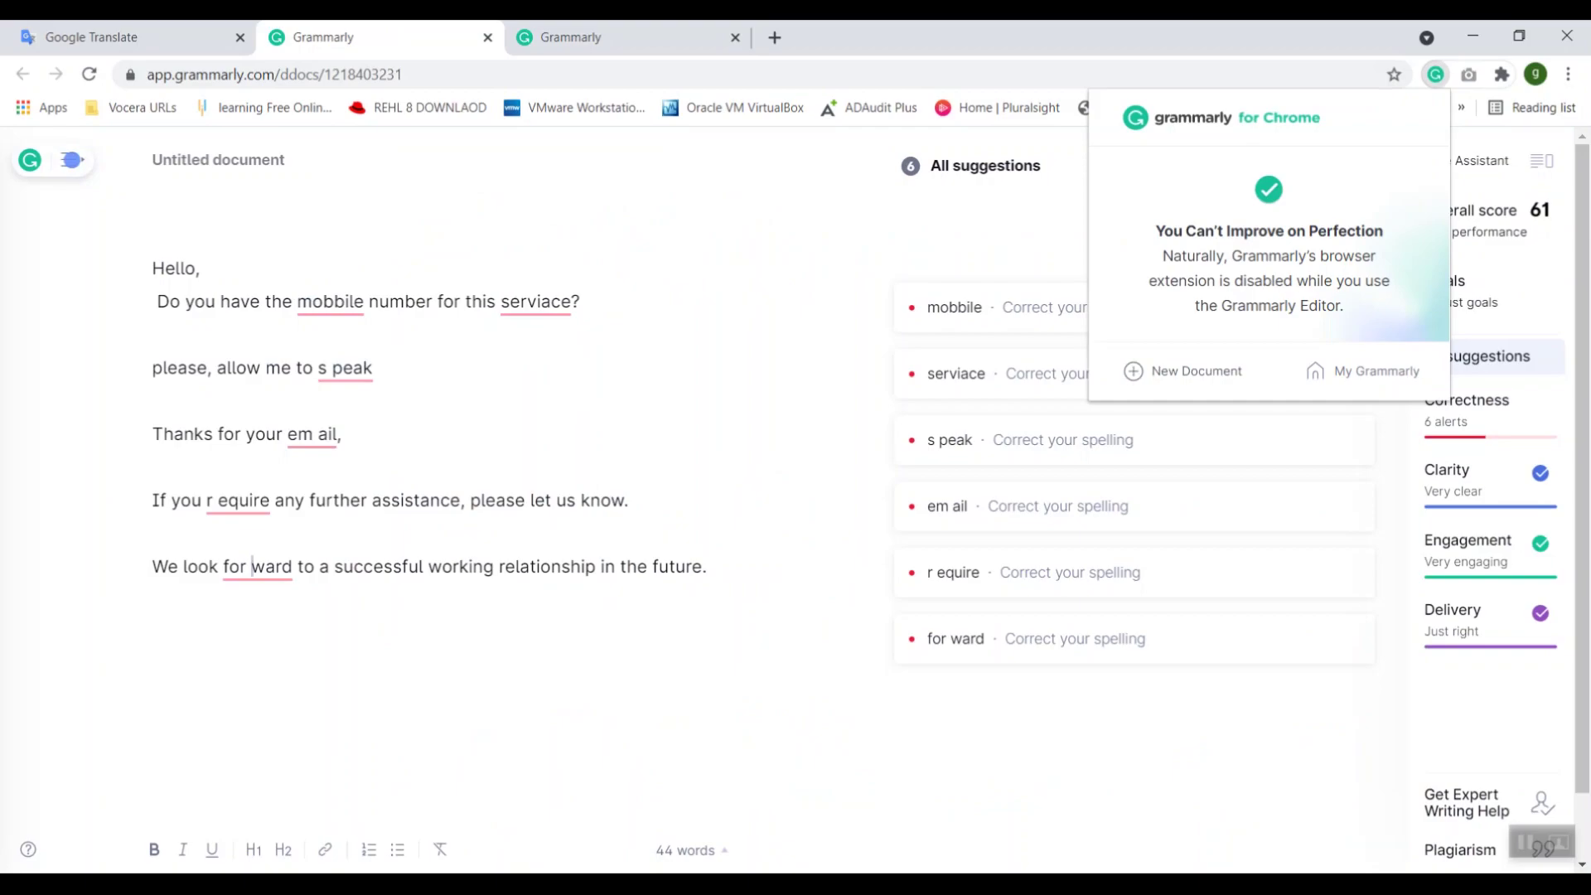
{"action": "left_click", "coordinate": [1185, 370]}
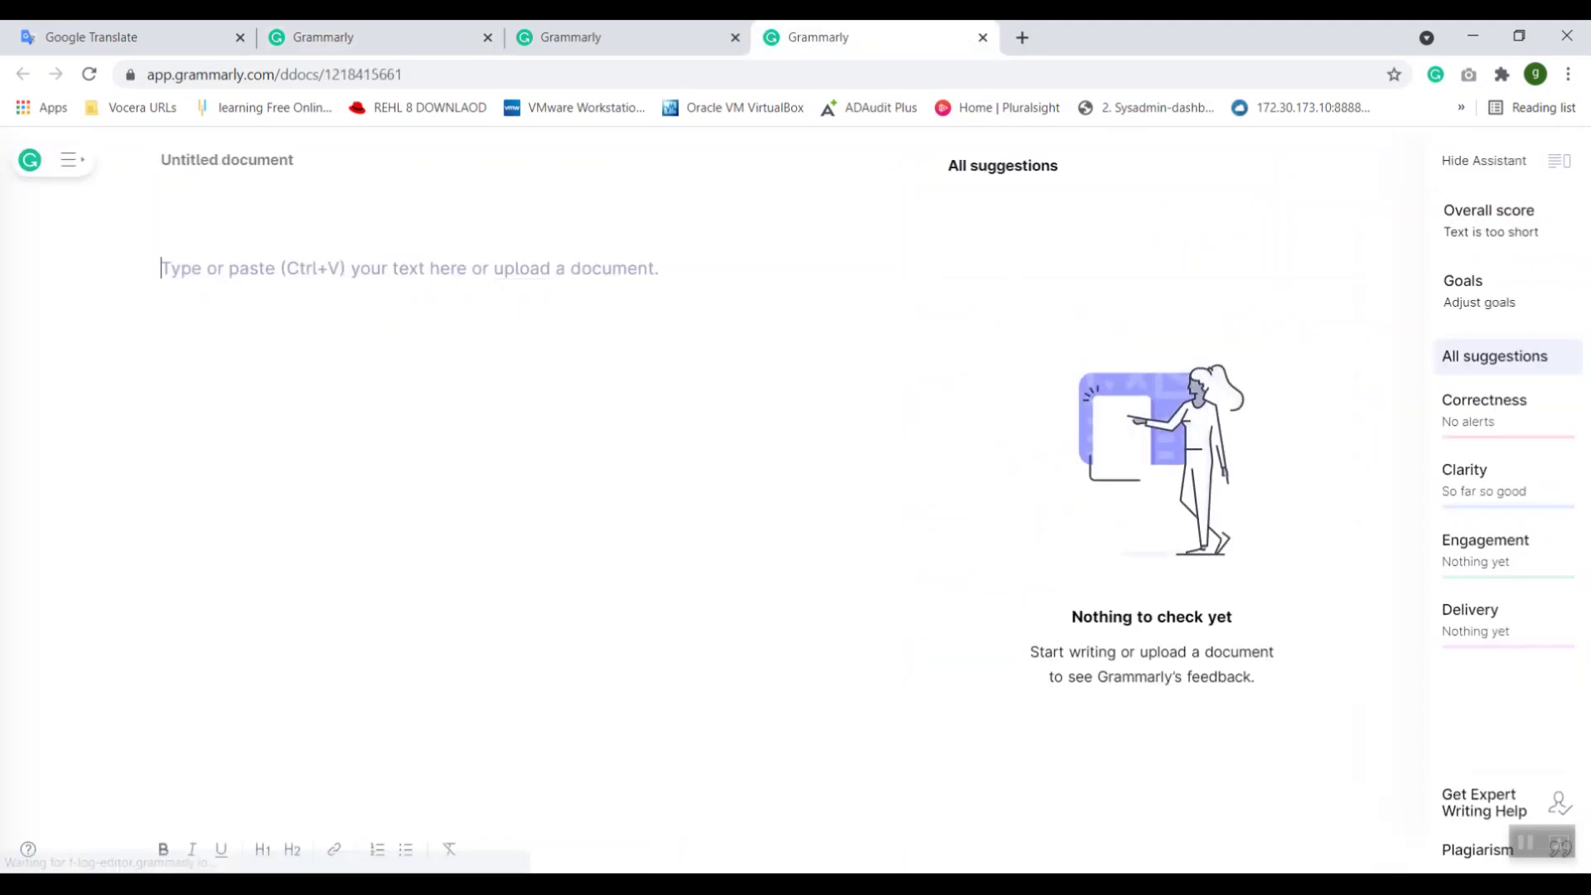
{"action": "left_click", "coordinate": [982, 38]}
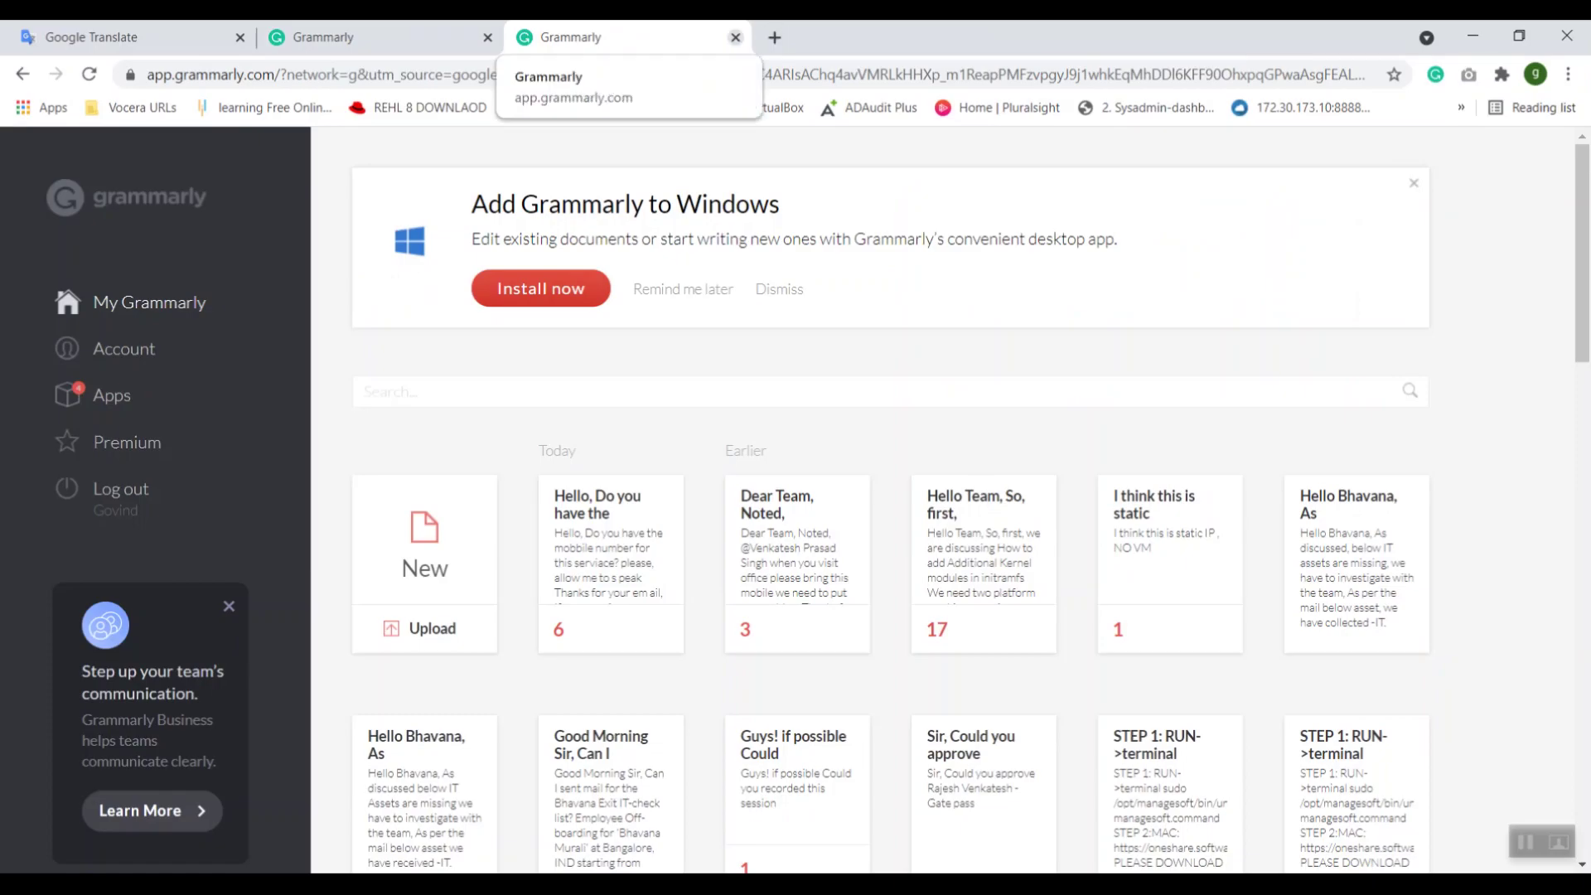
{"action": "left_click", "coordinate": [735, 37]}
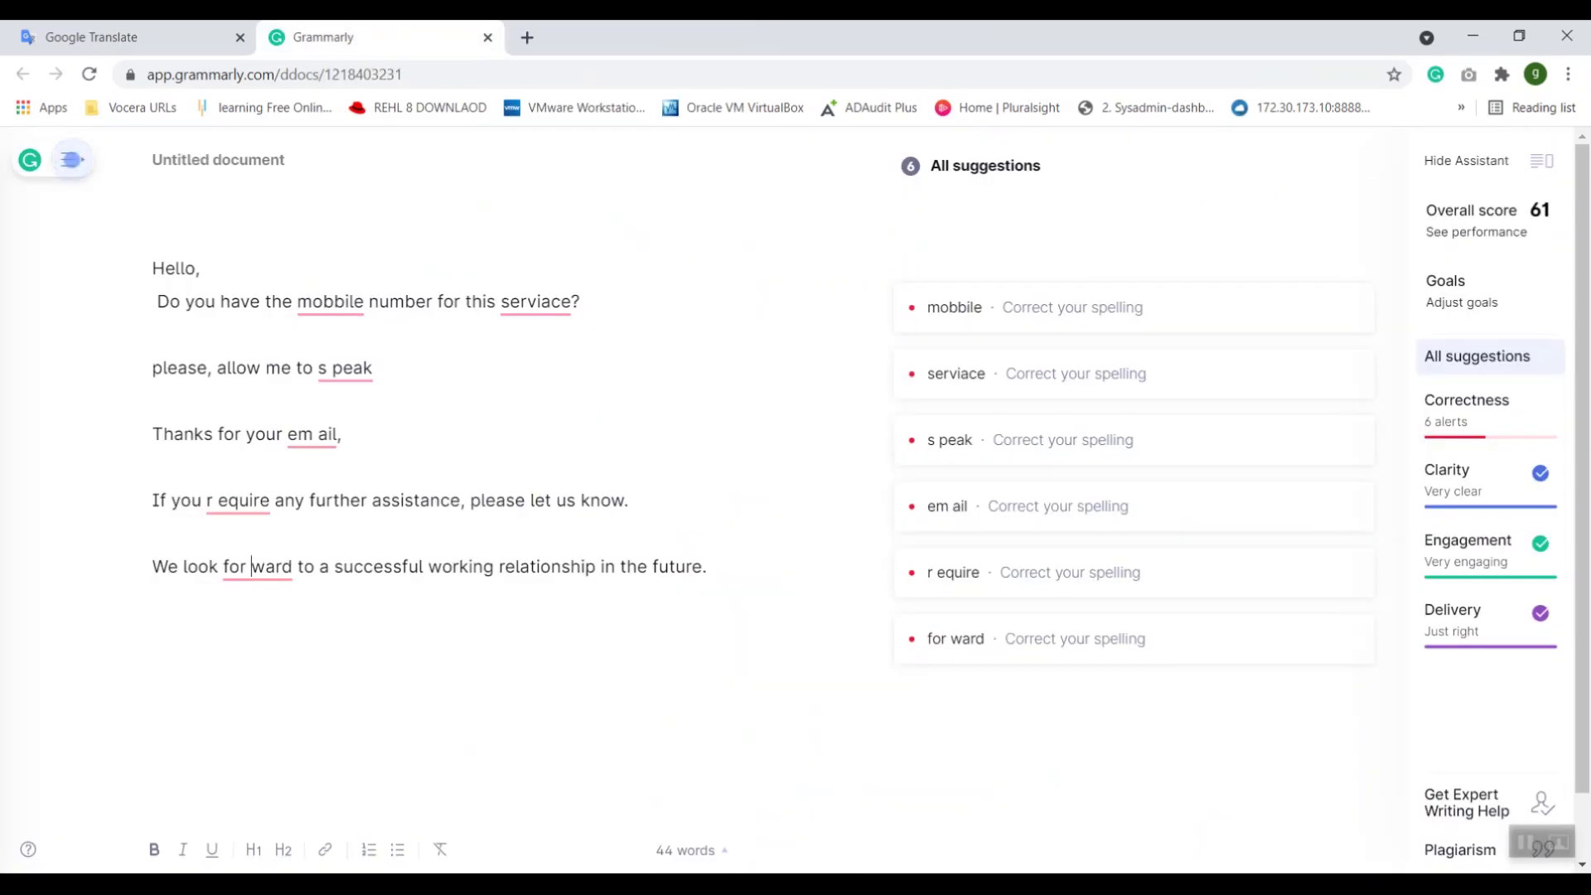
Add a blank line below "Hello," and accept the spelling corrections "mobile" and "service" in the first sentence.
{"action": "key", "text": "Return"}
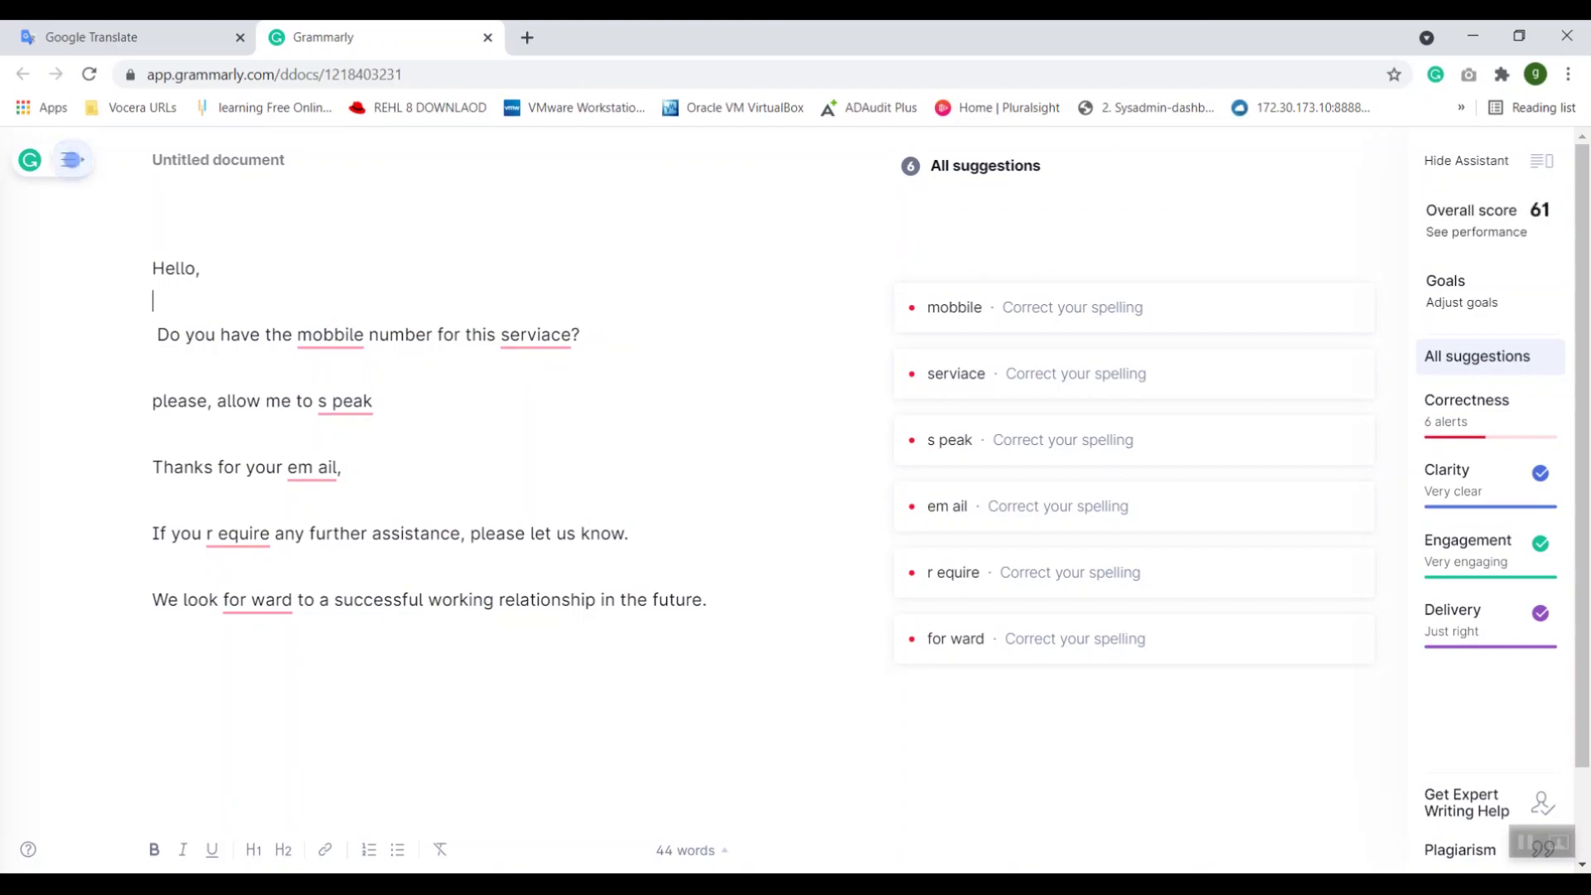
{"action": "left_click", "coordinate": [313, 334]}
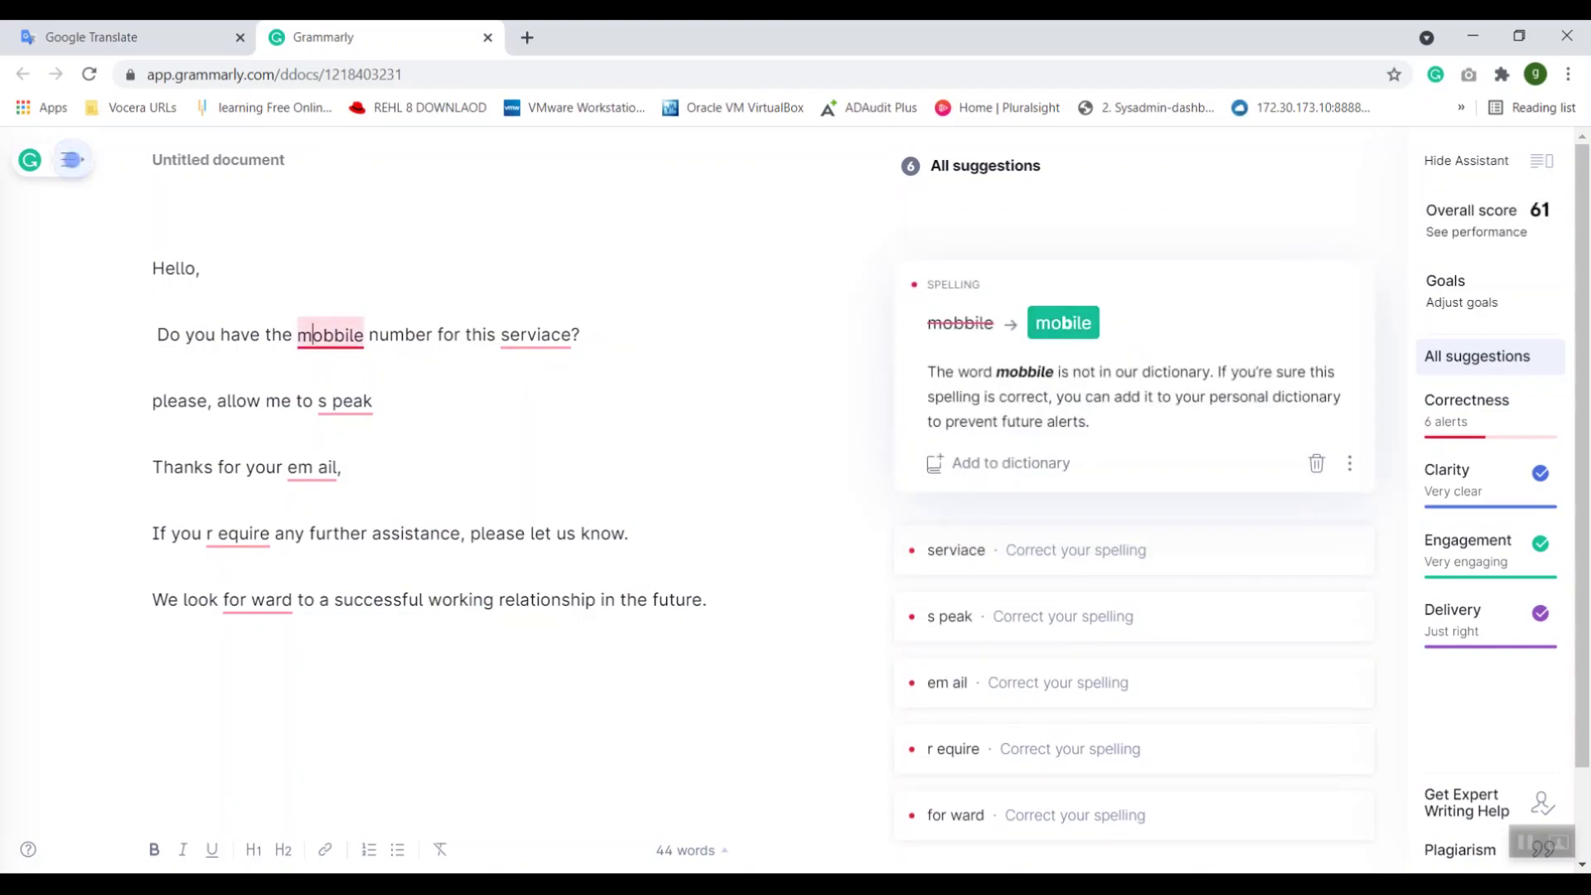
{"action": "left_click", "coordinate": [1063, 323]}
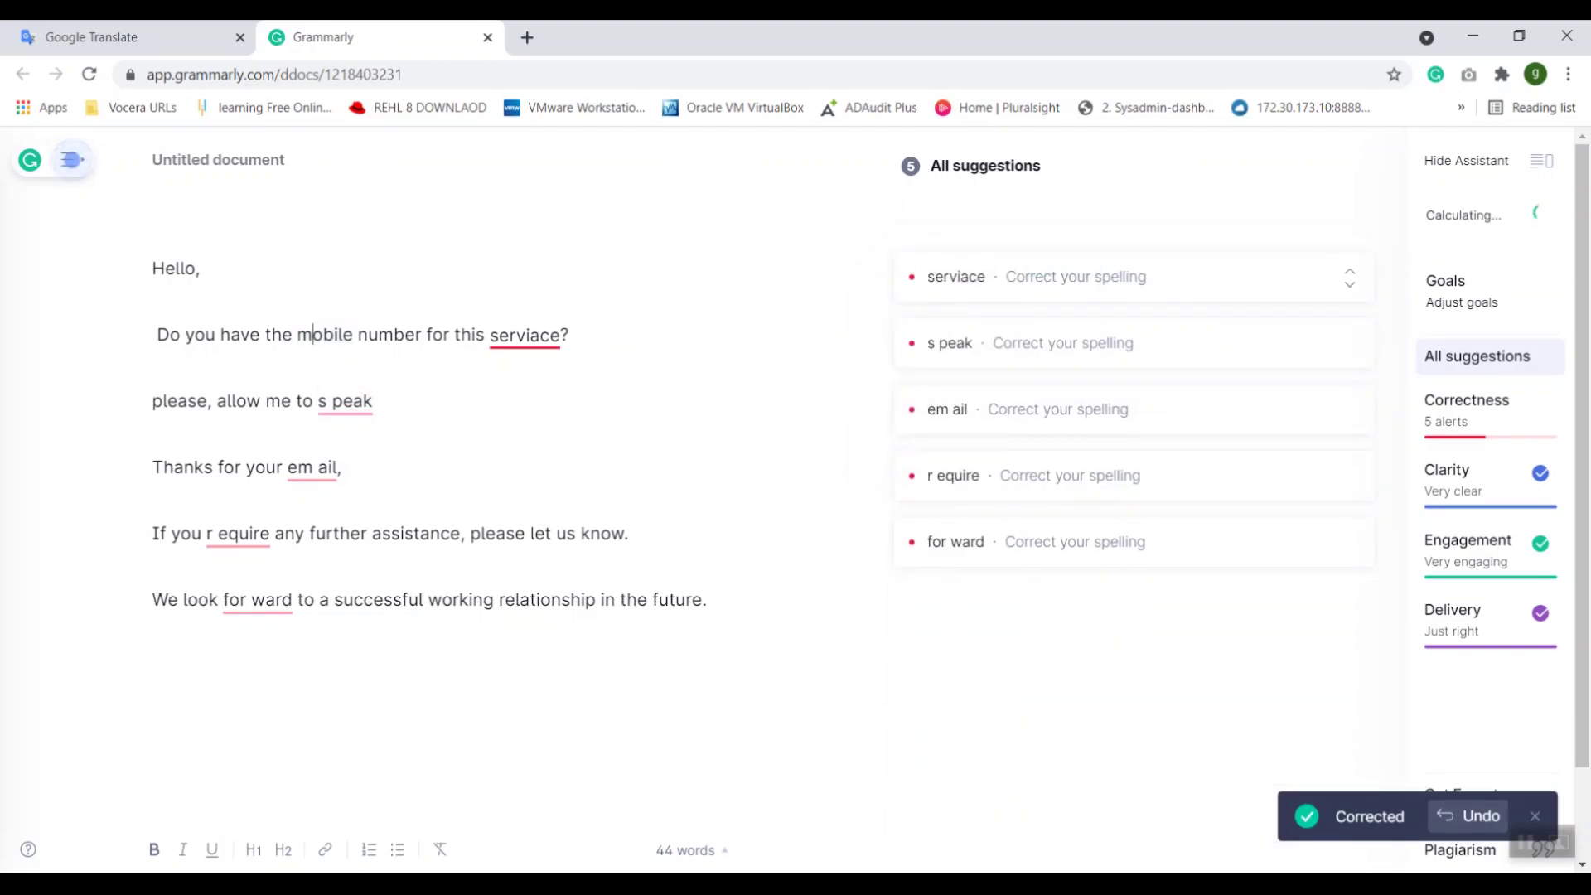
{"action": "left_click", "coordinate": [525, 335]}
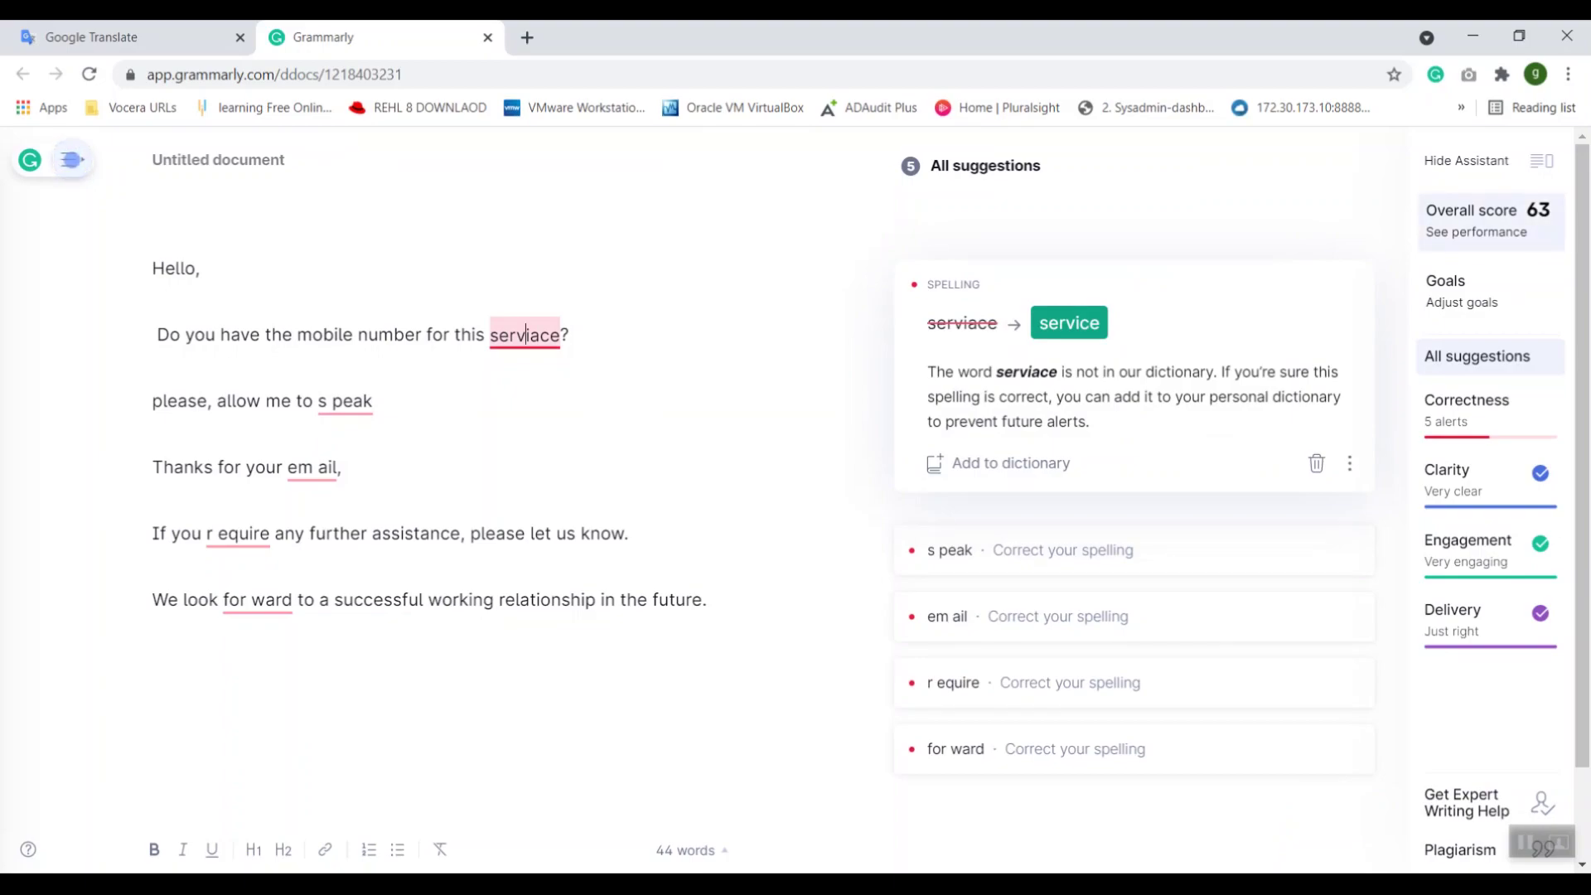
{"action": "left_click", "coordinate": [1068, 322]}
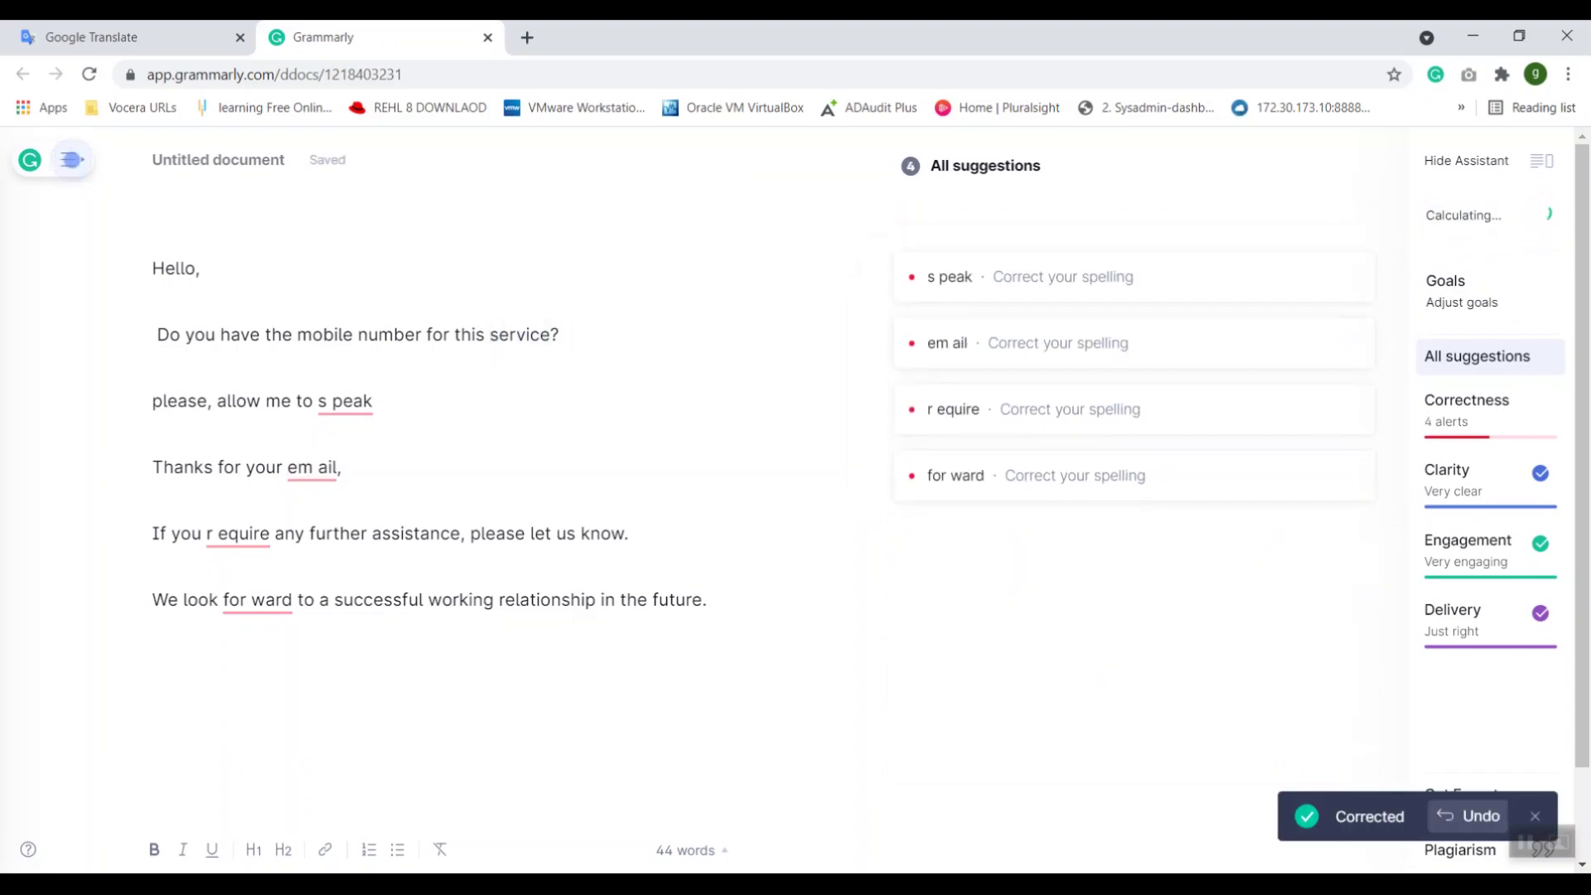
Accept the spelling corrections "speak", "email", "require" and "forward" in the remaining lines of the message.
{"action": "left_click", "coordinate": [332, 401]}
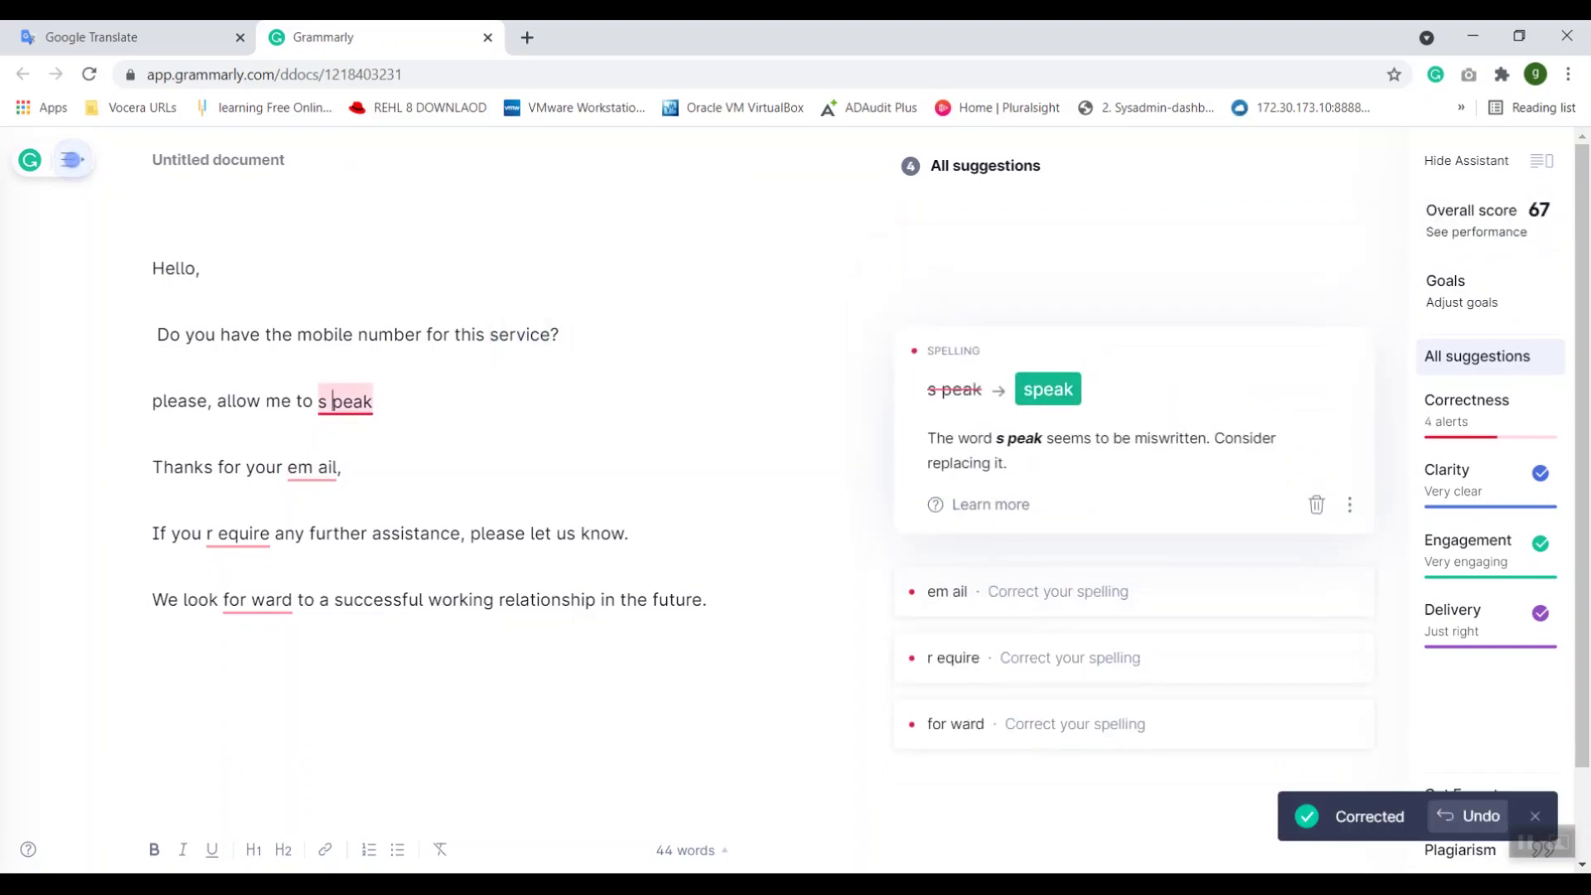
{"action": "left_click", "coordinate": [1048, 389]}
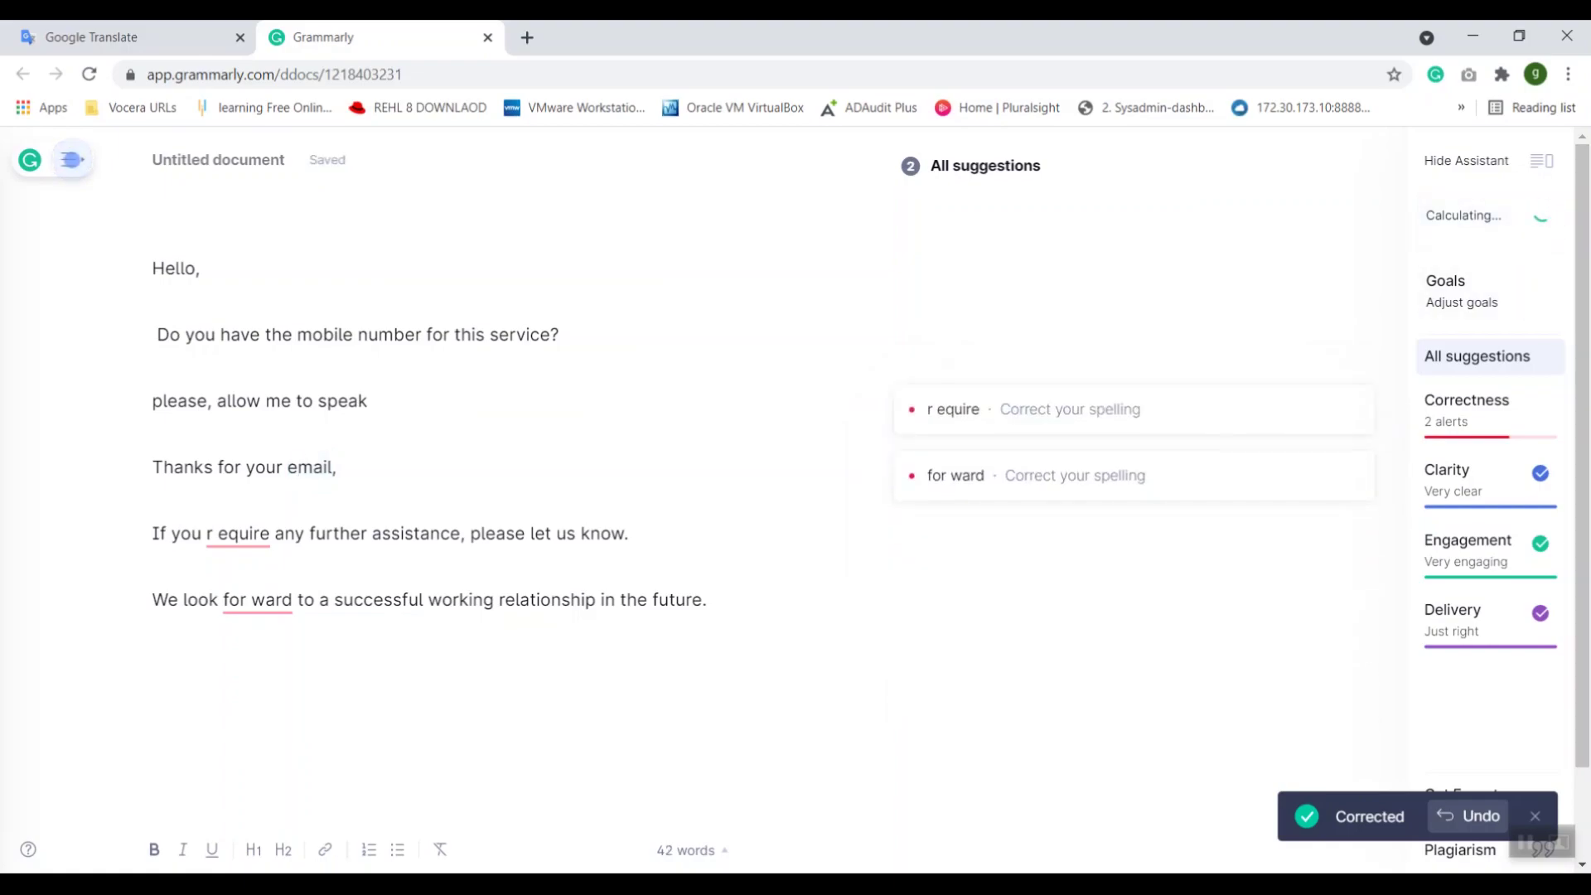
{"action": "left_click", "coordinate": [249, 533]}
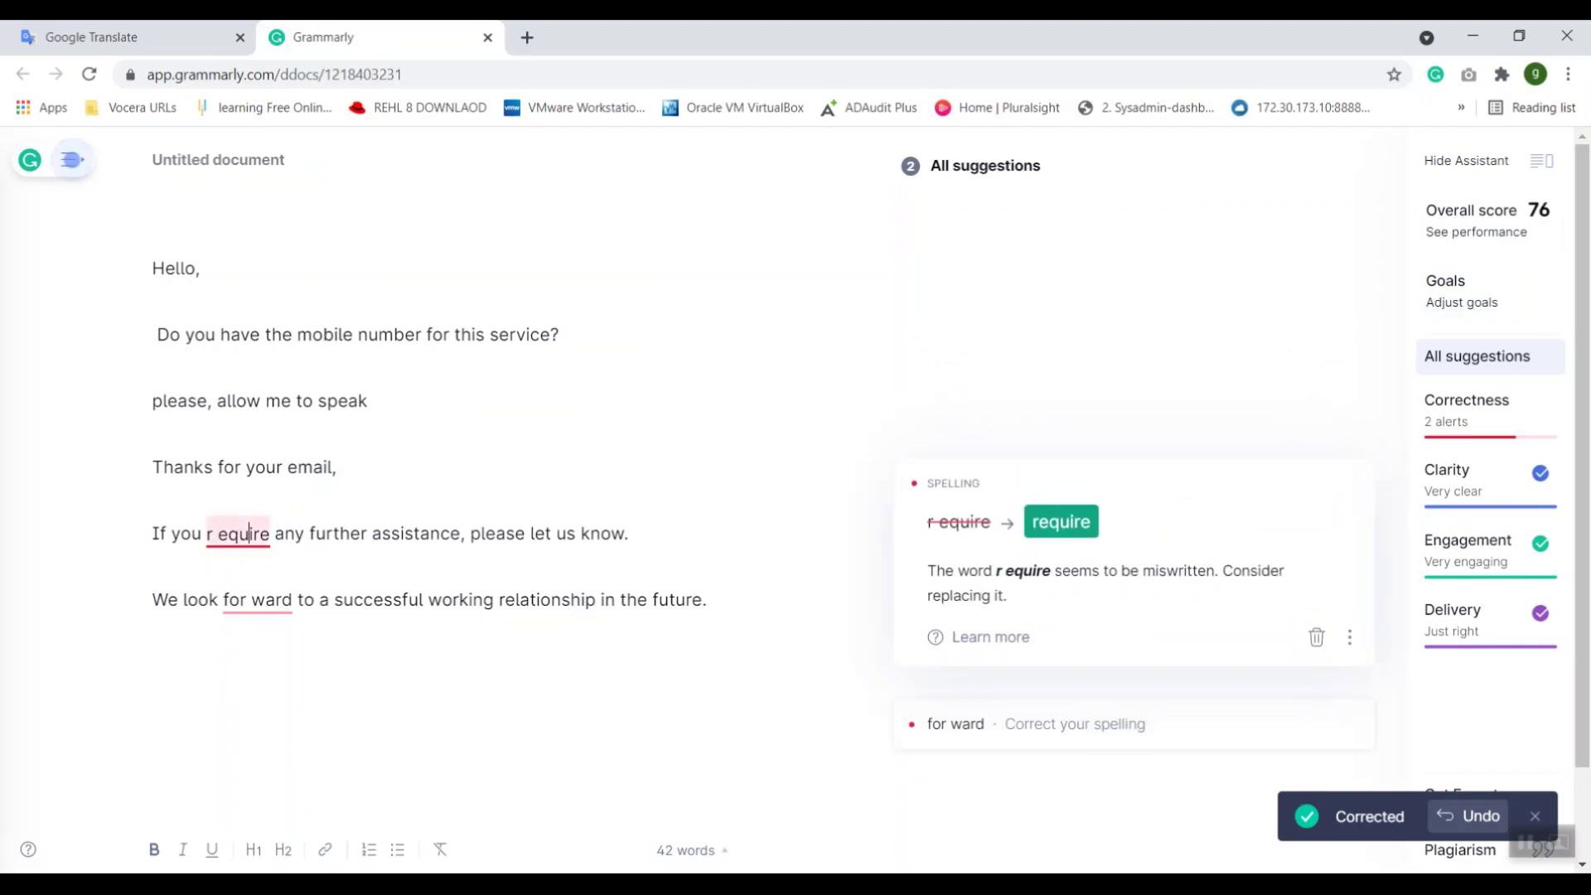
{"action": "left_click", "coordinate": [1060, 521]}
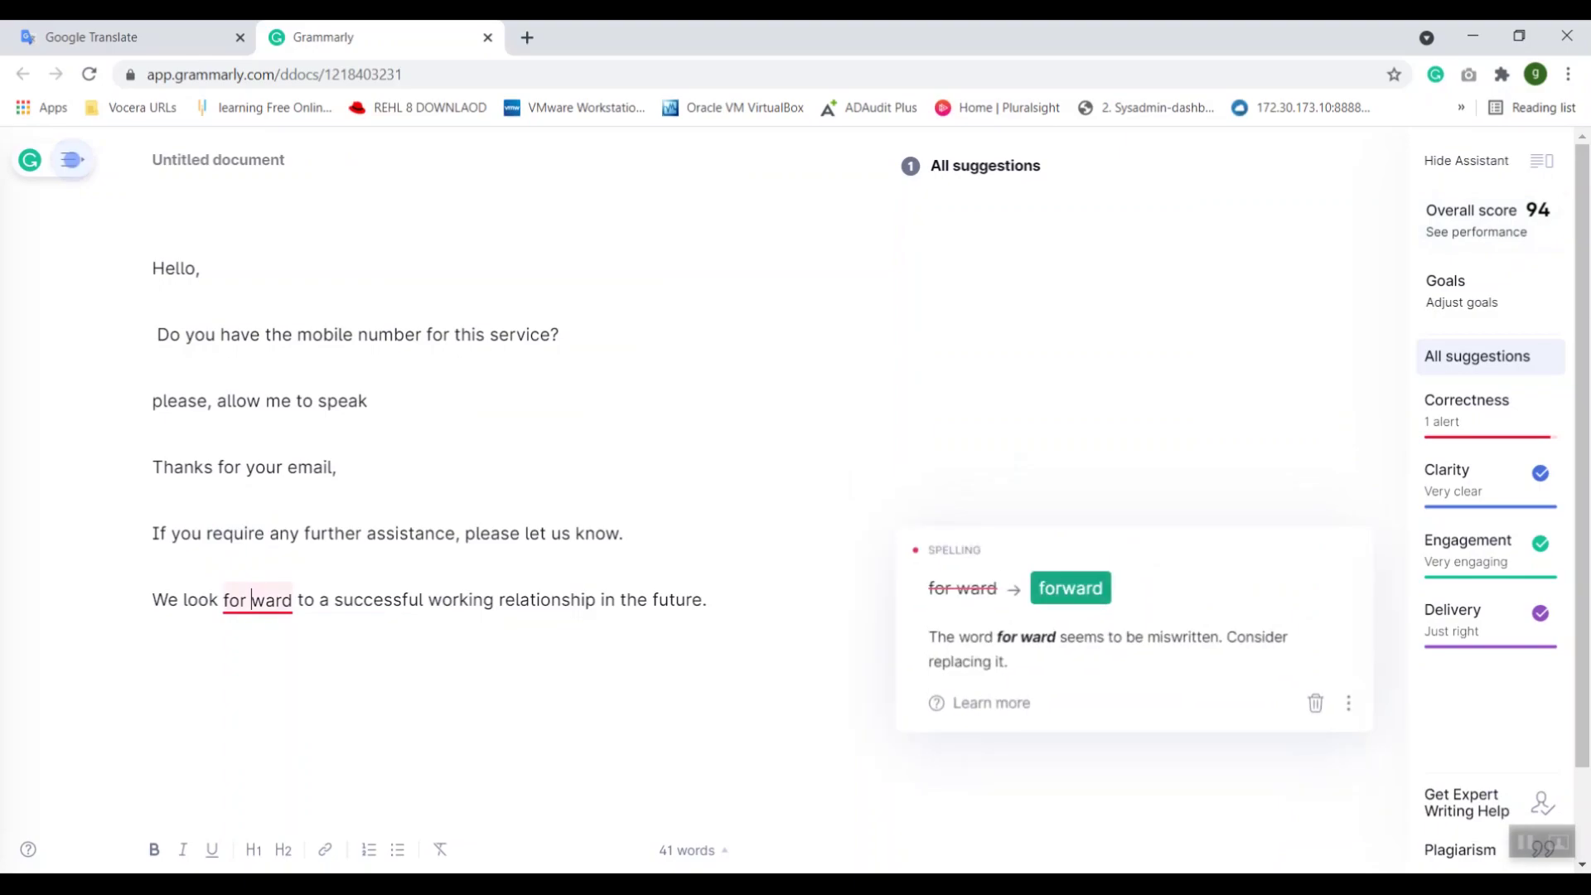
{"action": "left_click", "coordinate": [1070, 587]}
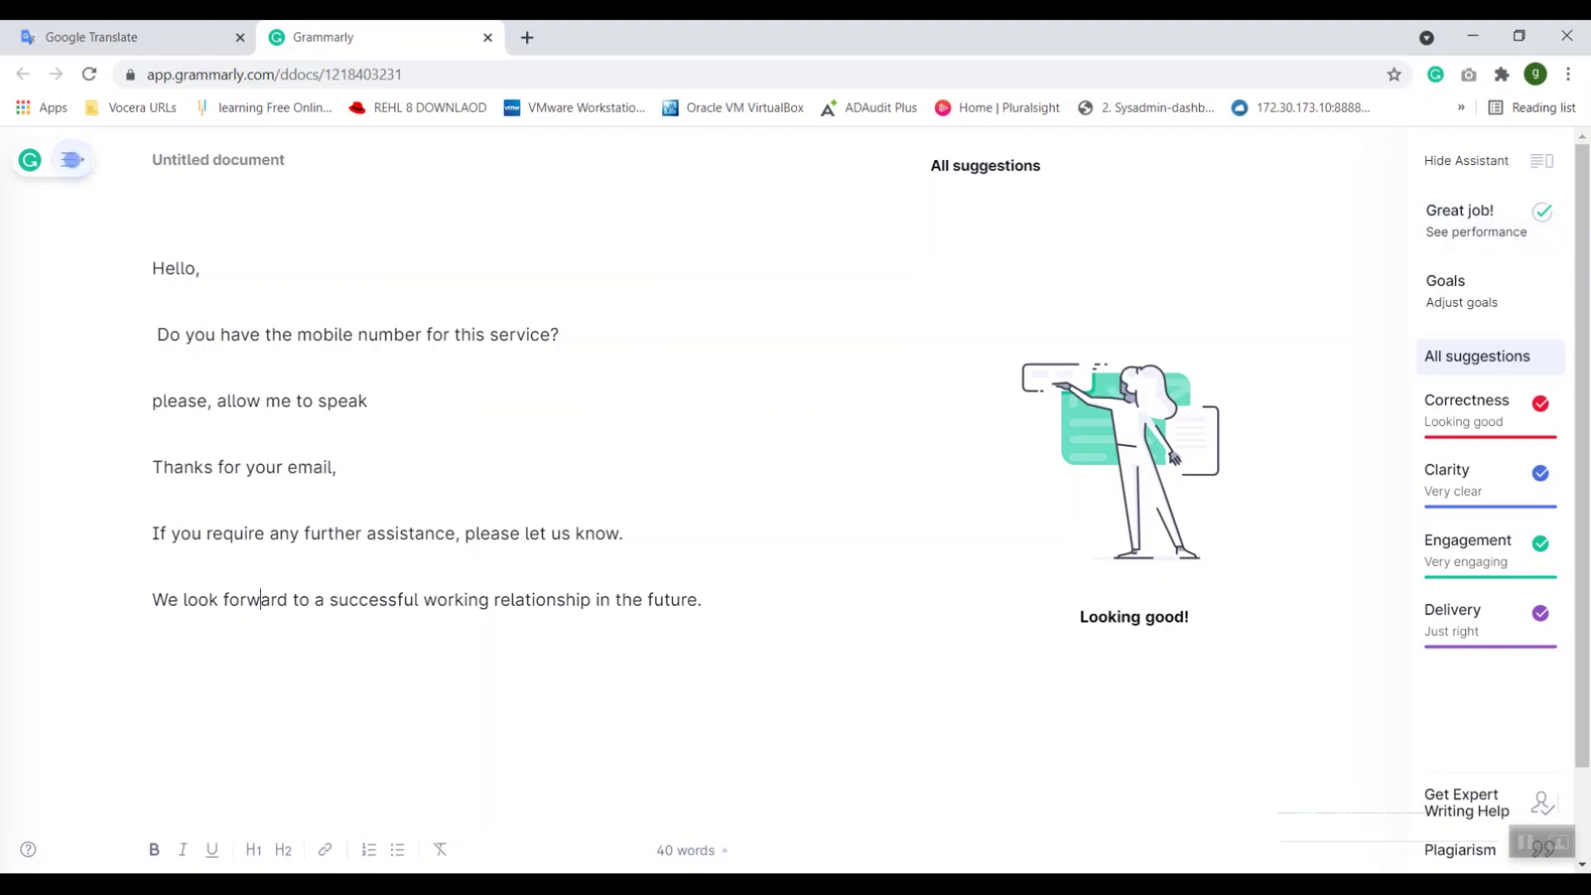
Look up synonyms for "you", "have", "mobile", "number", "service" and "allow" in the message.
{"action": "double_click", "coordinate": [202, 333]}
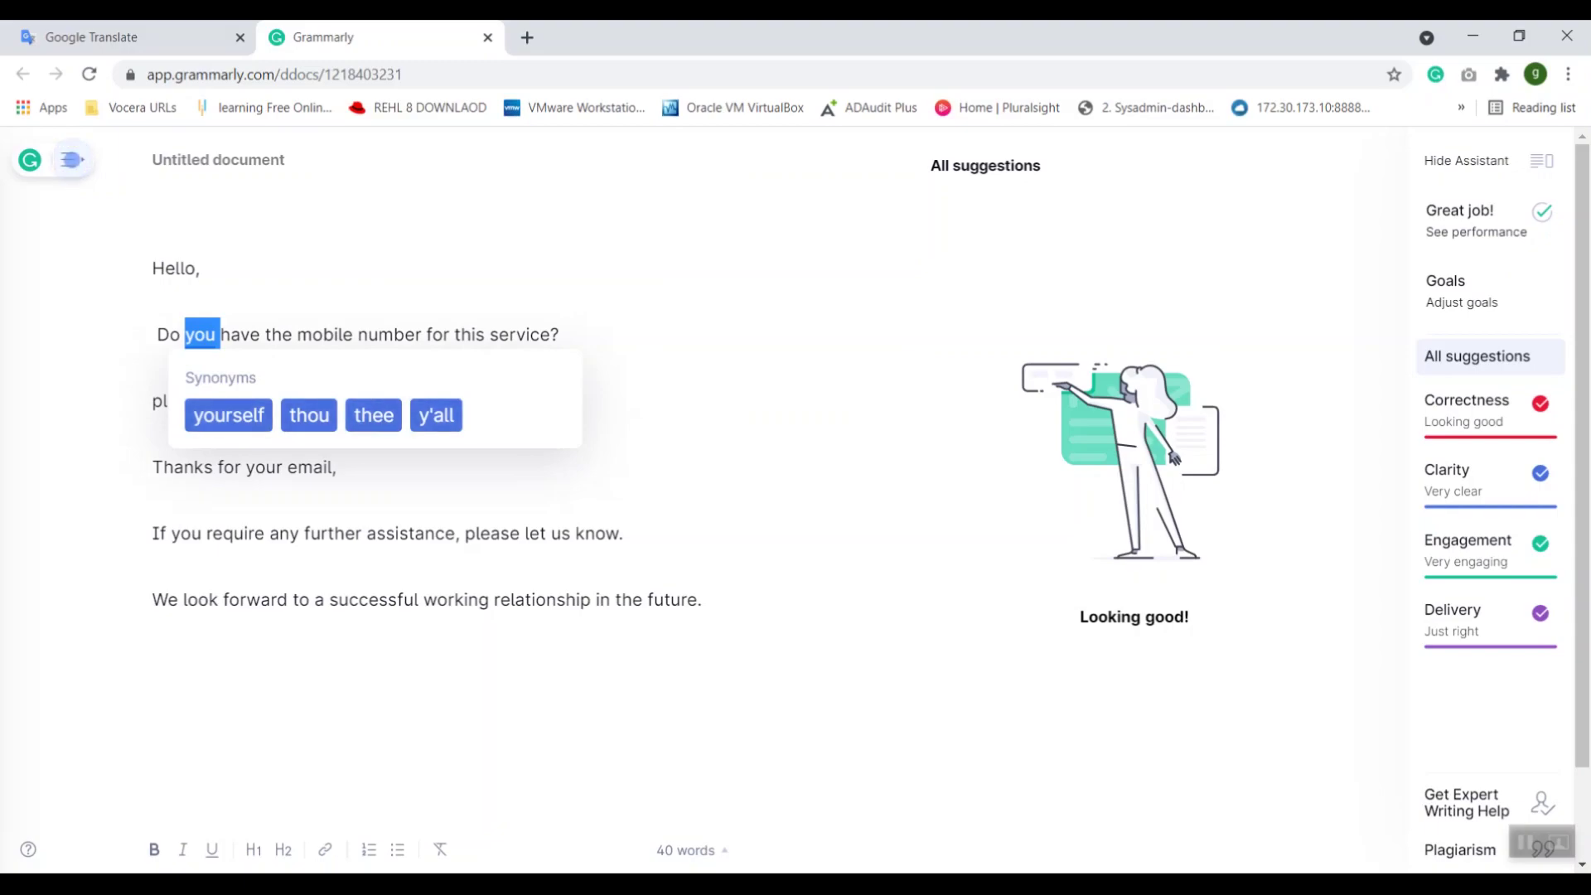
{"action": "double_click", "coordinate": [241, 334]}
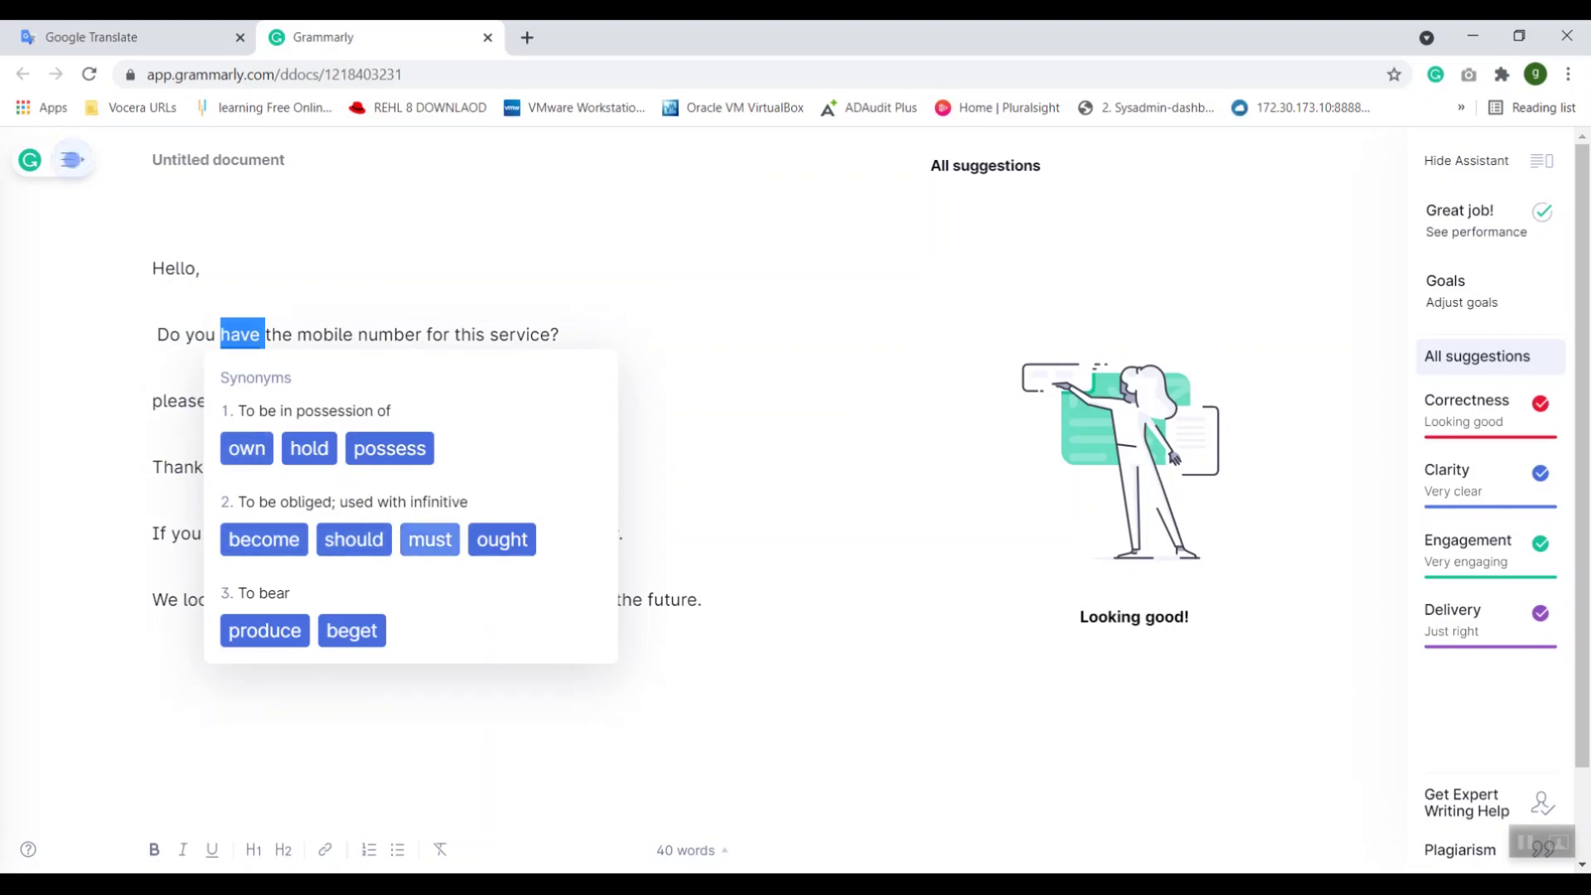
{"action": "double_click", "coordinate": [326, 334]}
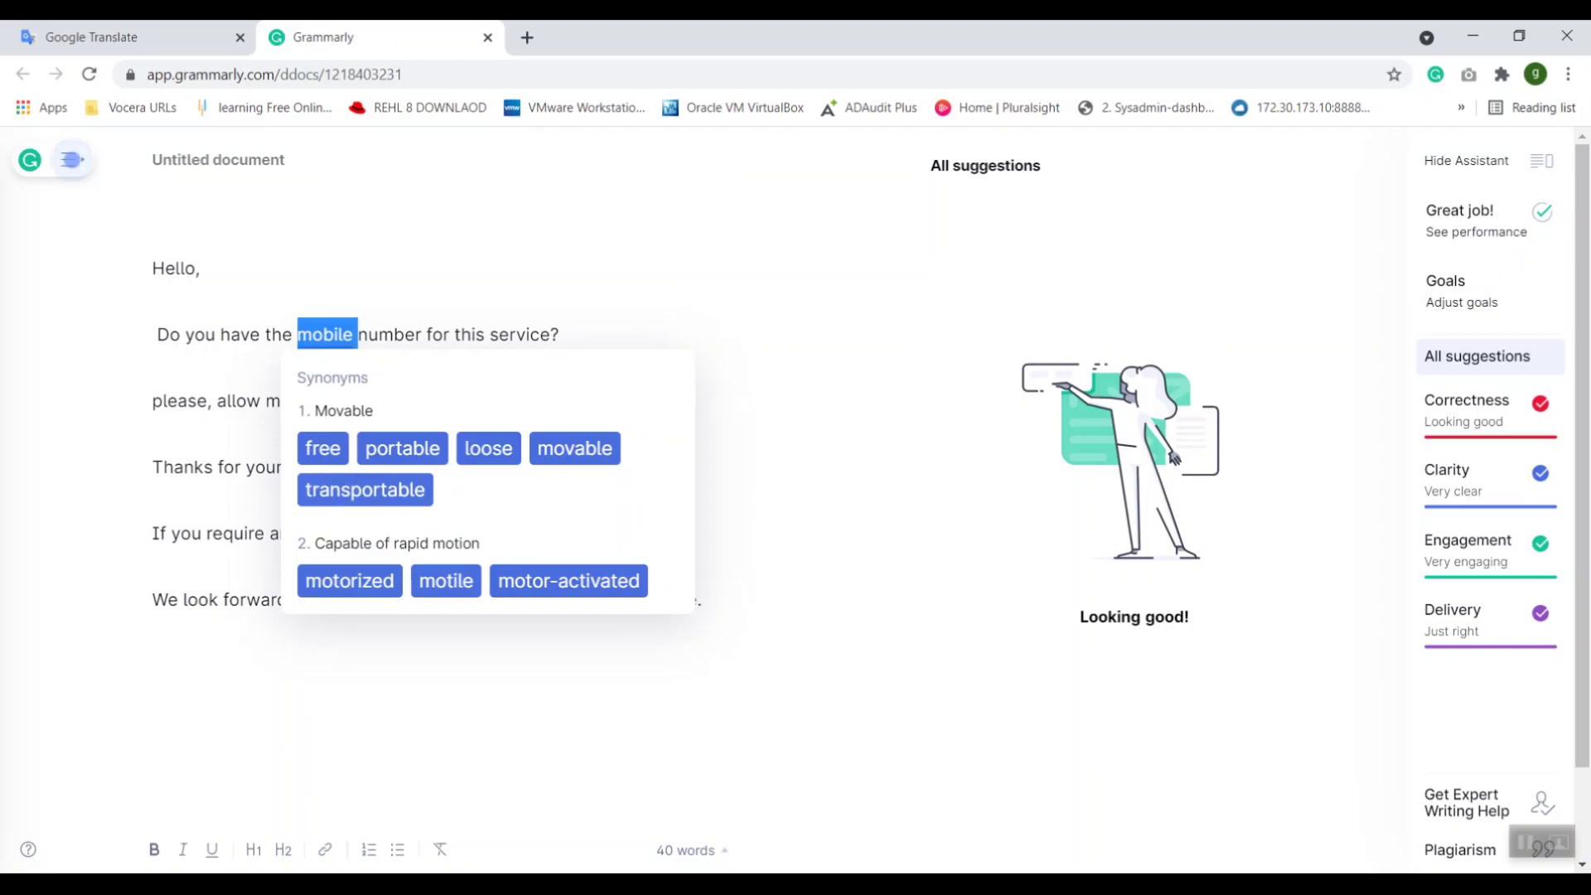
{"action": "double_click", "coordinate": [390, 333]}
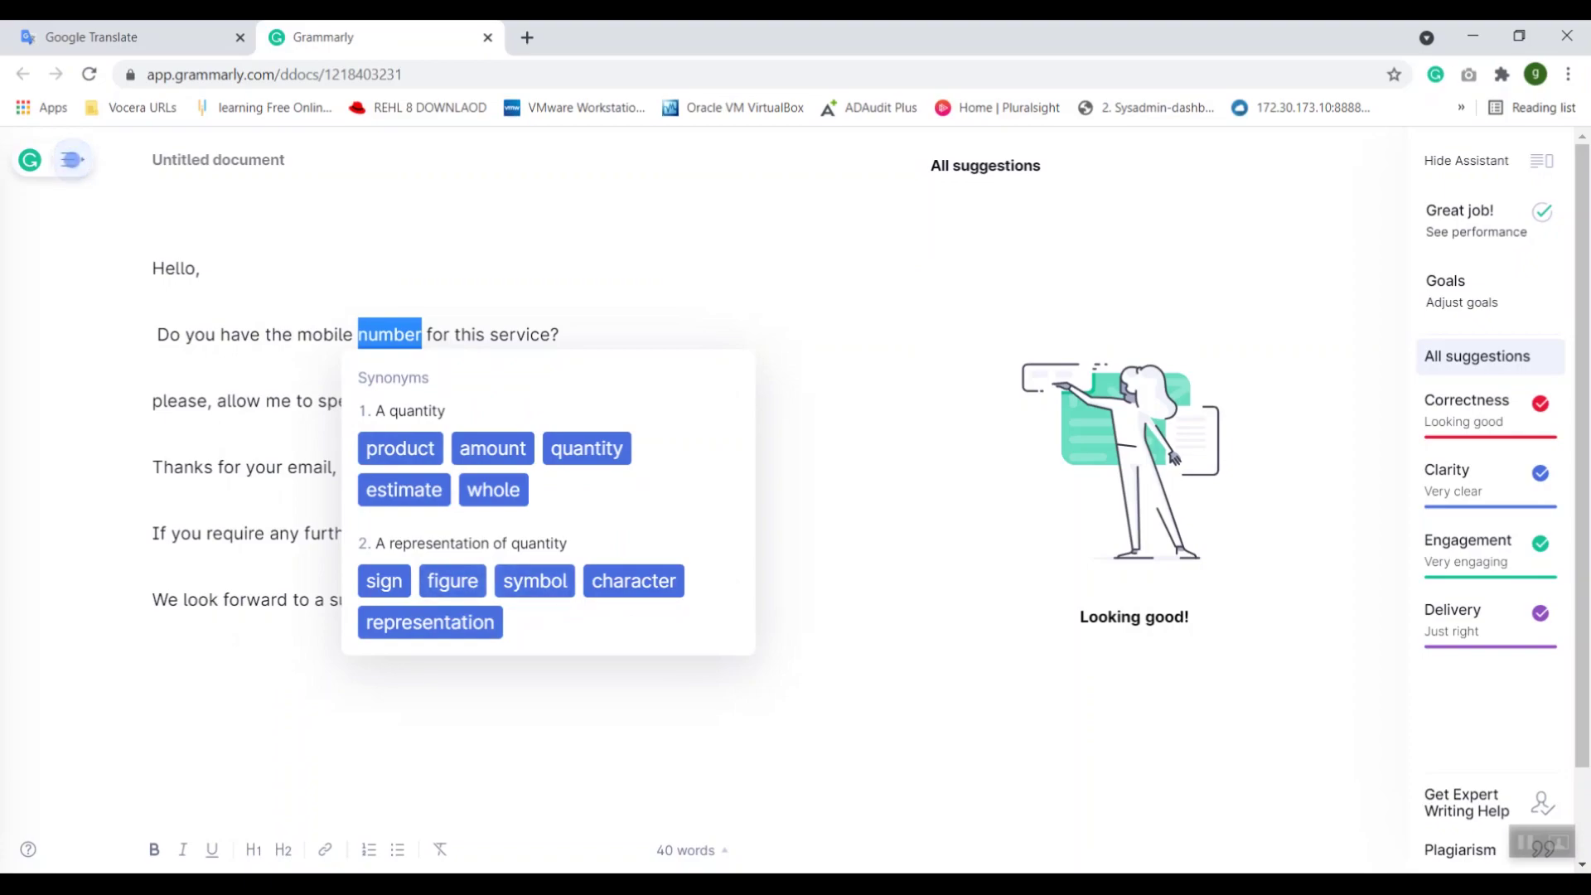
{"action": "double_click", "coordinate": [519, 334]}
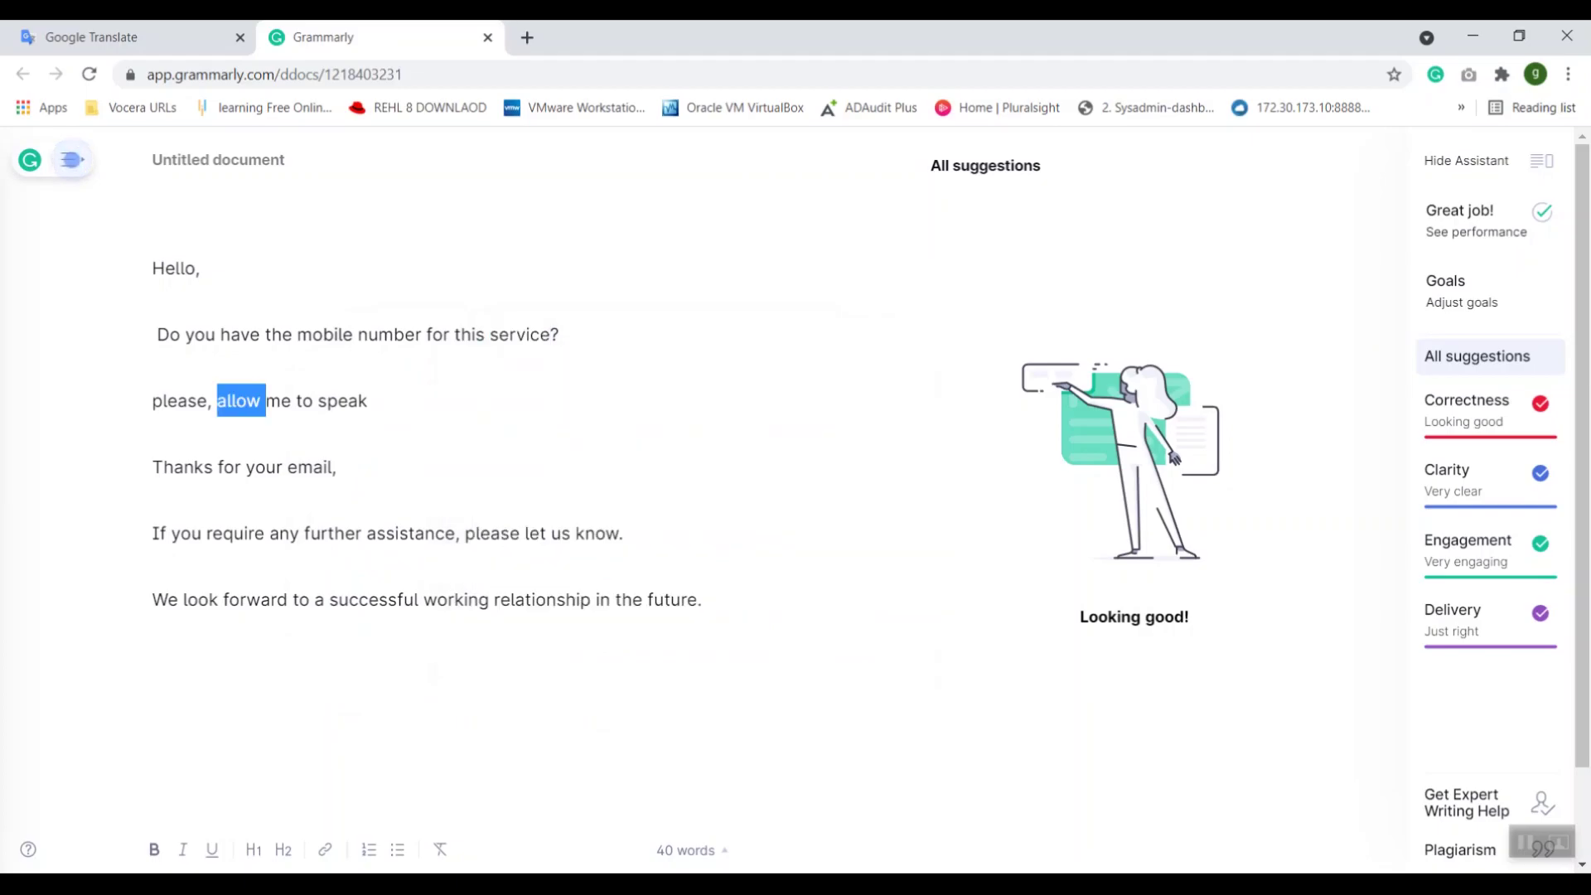
{"action": "double_click", "coordinate": [238, 400]}
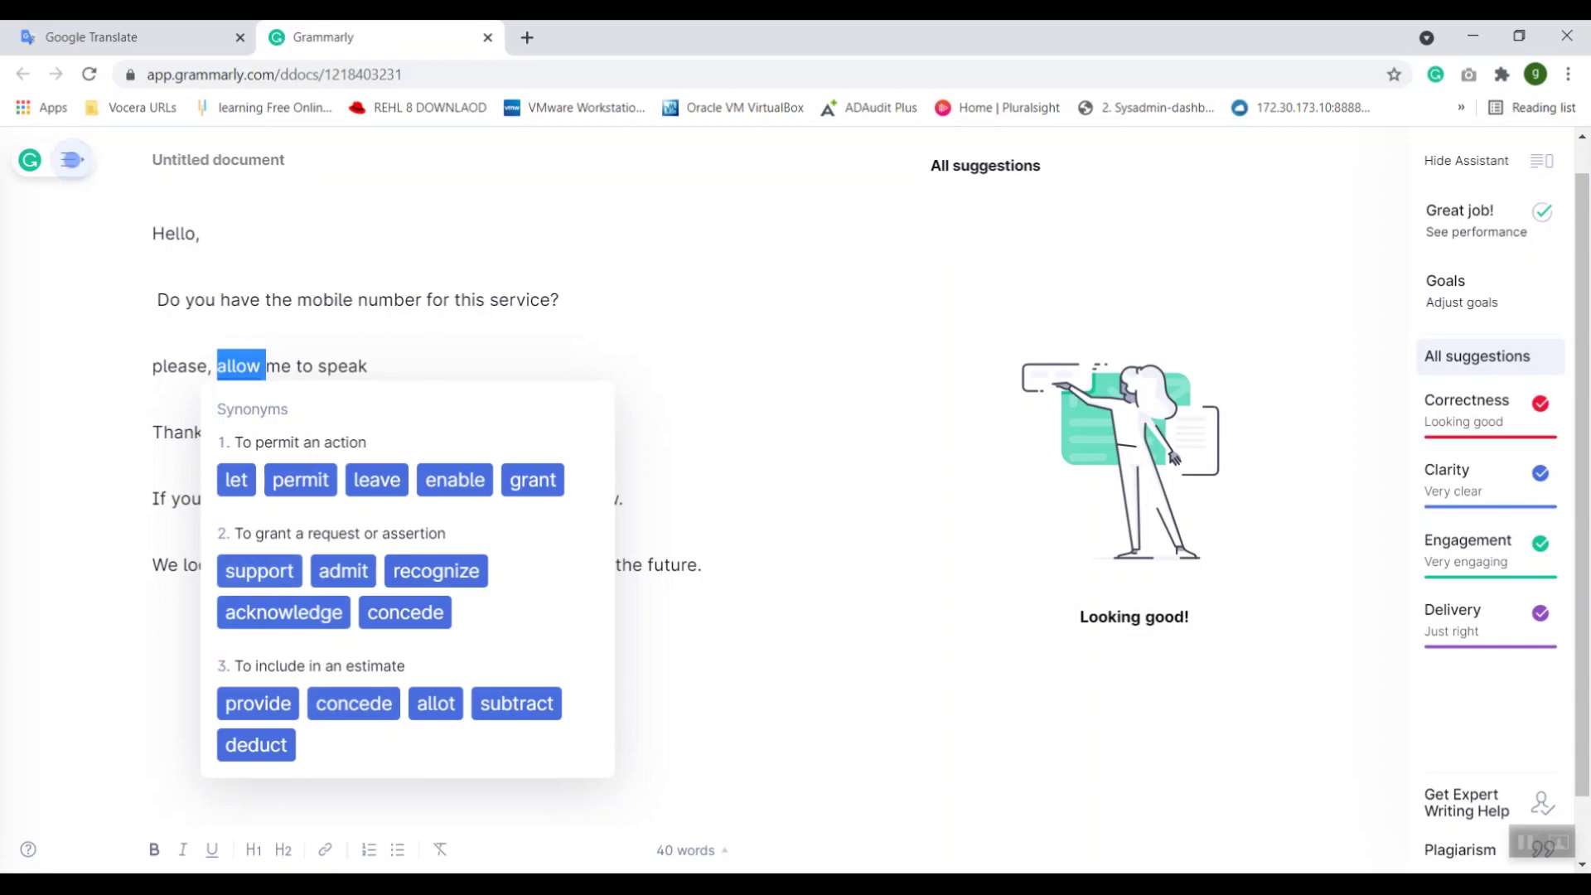
Copy the whole corrected message and paste it into Google Translate in place of the existing English source text.
{"action": "left_click", "coordinate": [153, 265]}
{"action": "left_click_drag", "start_coordinate": [153, 232], "coordinate": [702, 564]}
{"action": "right_click", "coordinate": [285, 421]}
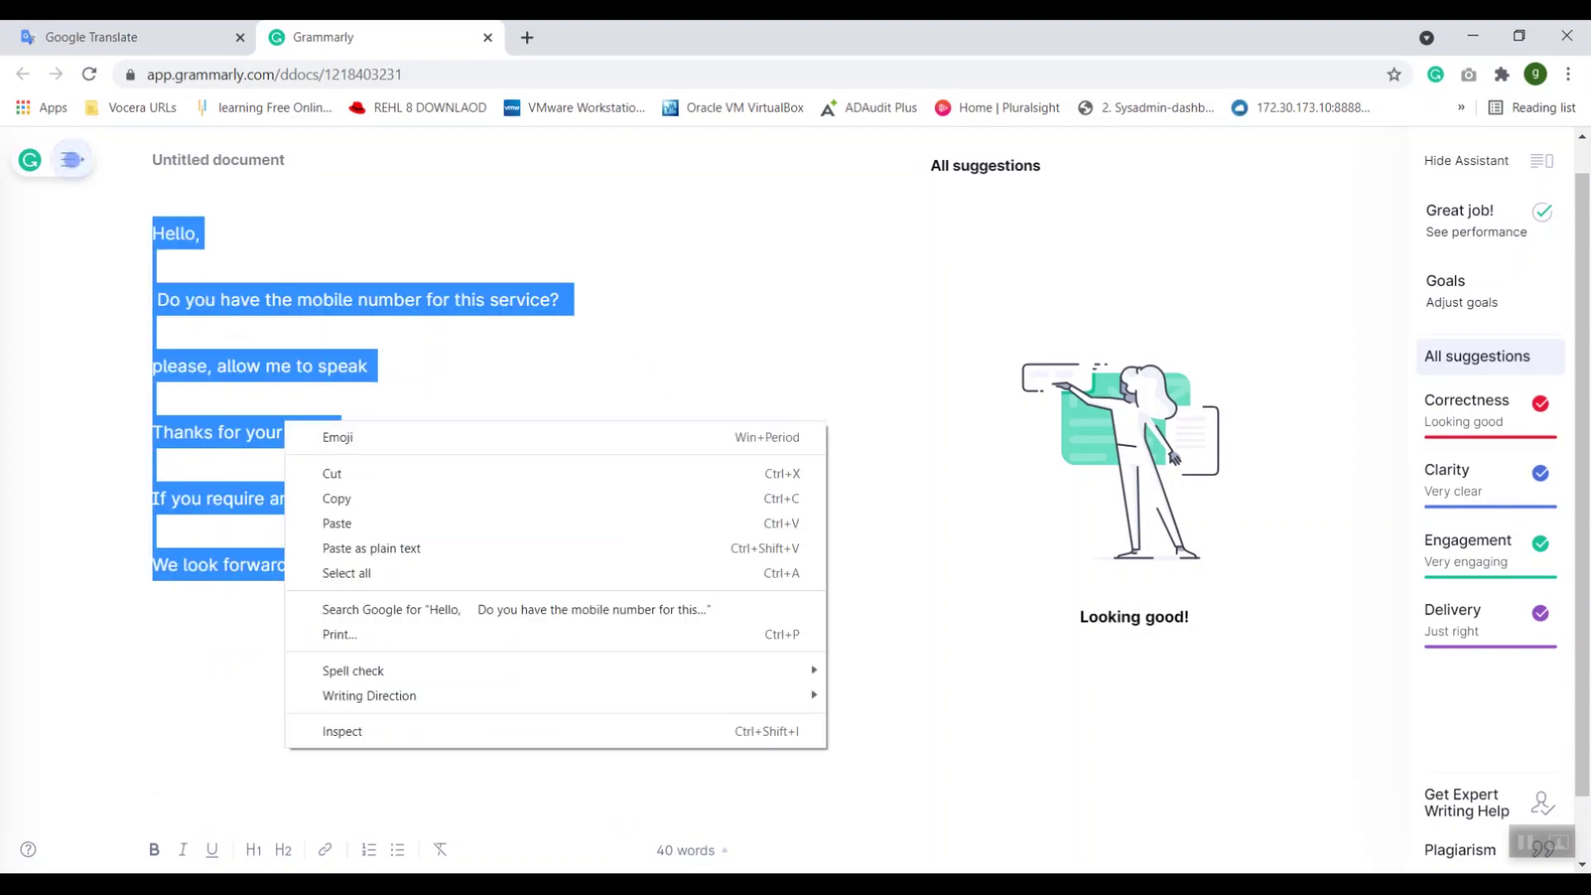
{"action": "left_click", "coordinate": [336, 498]}
{"action": "key", "text": "ctrl+shift+Tab"}
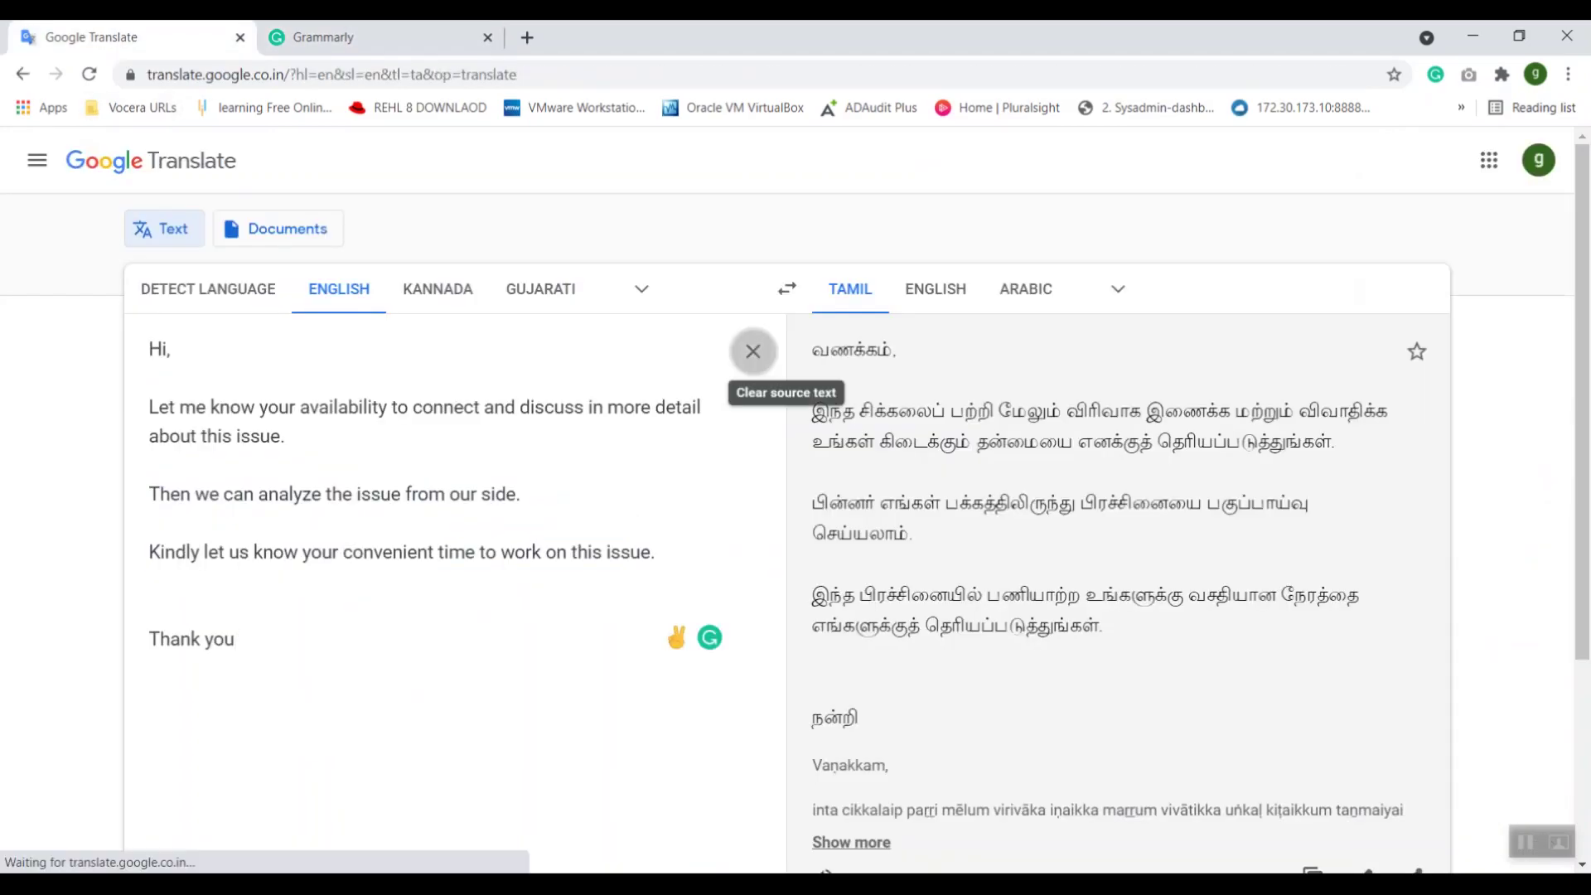
{"action": "left_click", "coordinate": [753, 350]}
{"action": "right_click", "coordinate": [281, 378]}
{"action": "left_click", "coordinate": [330, 539]}
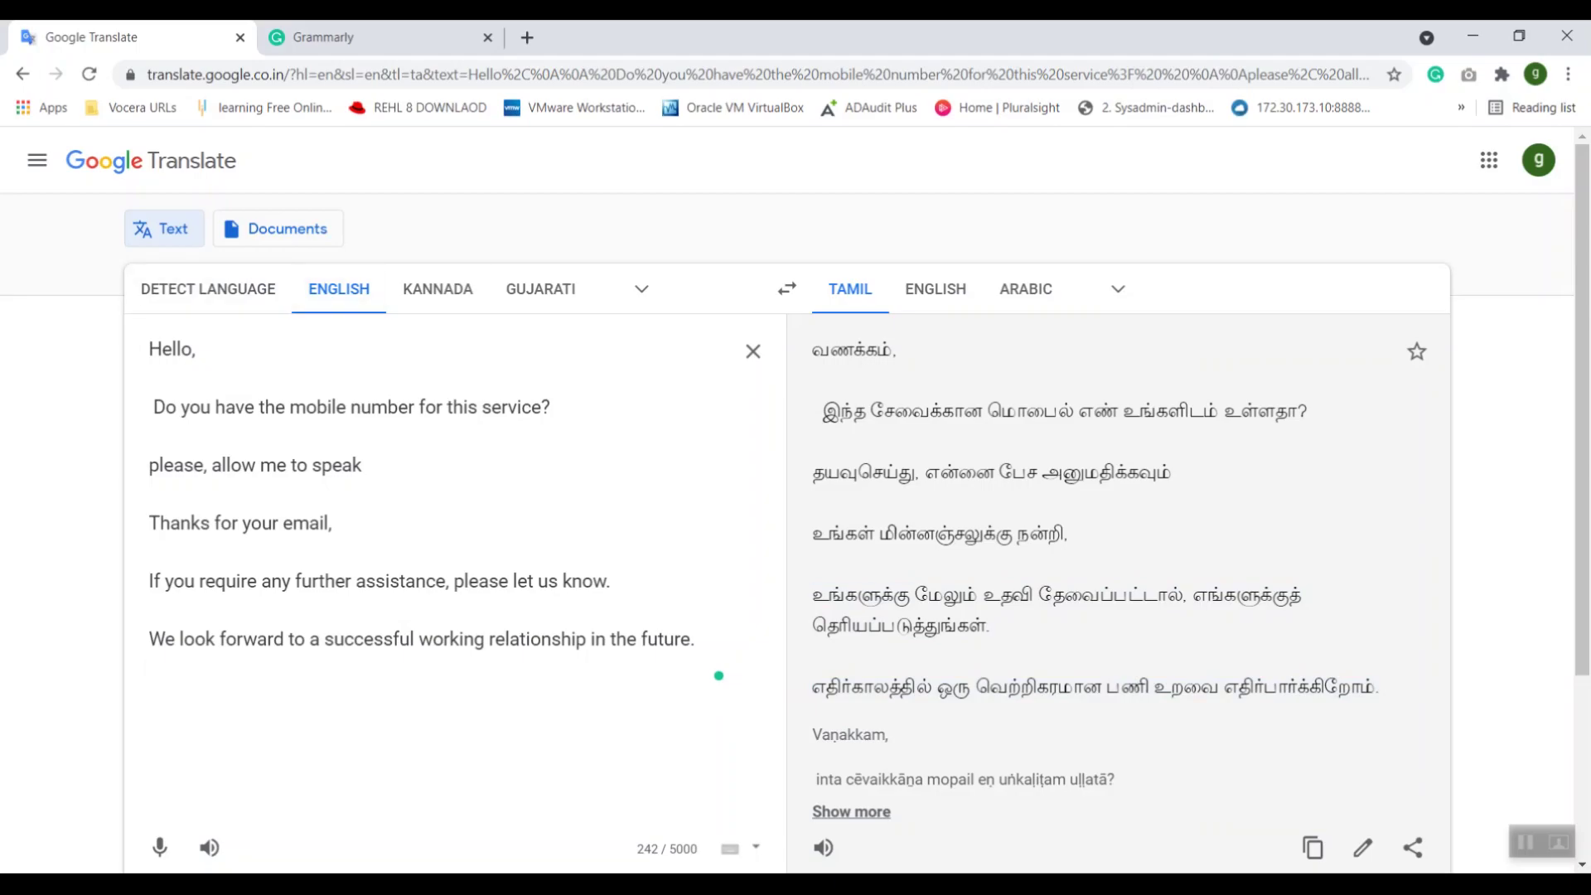
{"action": "left_click", "coordinate": [1489, 160]}
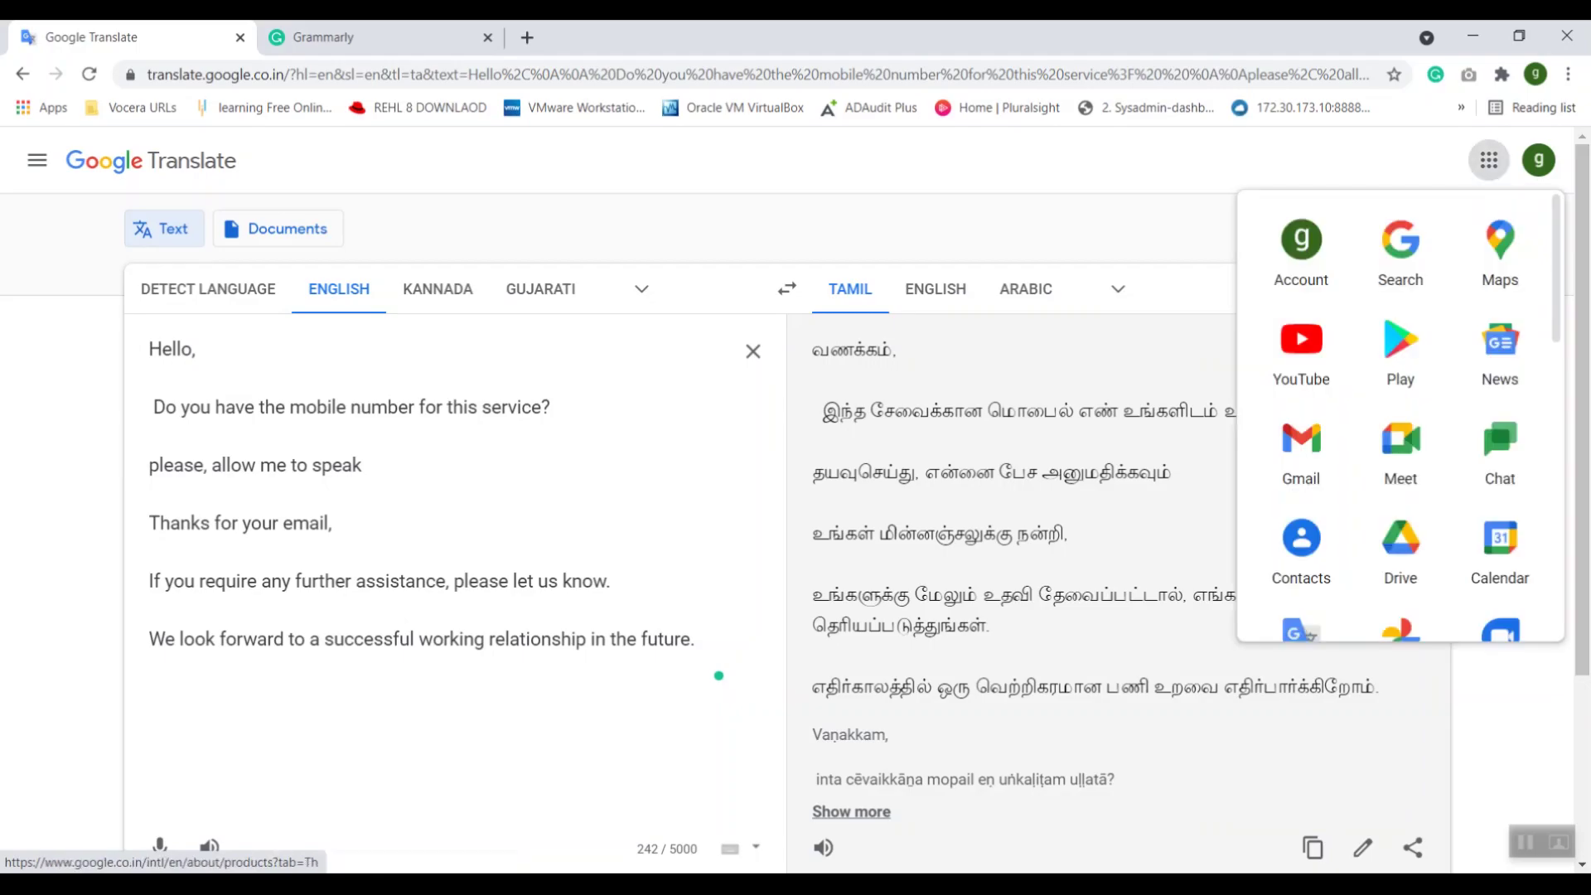
{"action": "scroll", "coordinate": [1400, 547], "scroll_direction": "down", "scroll_amount": 3}
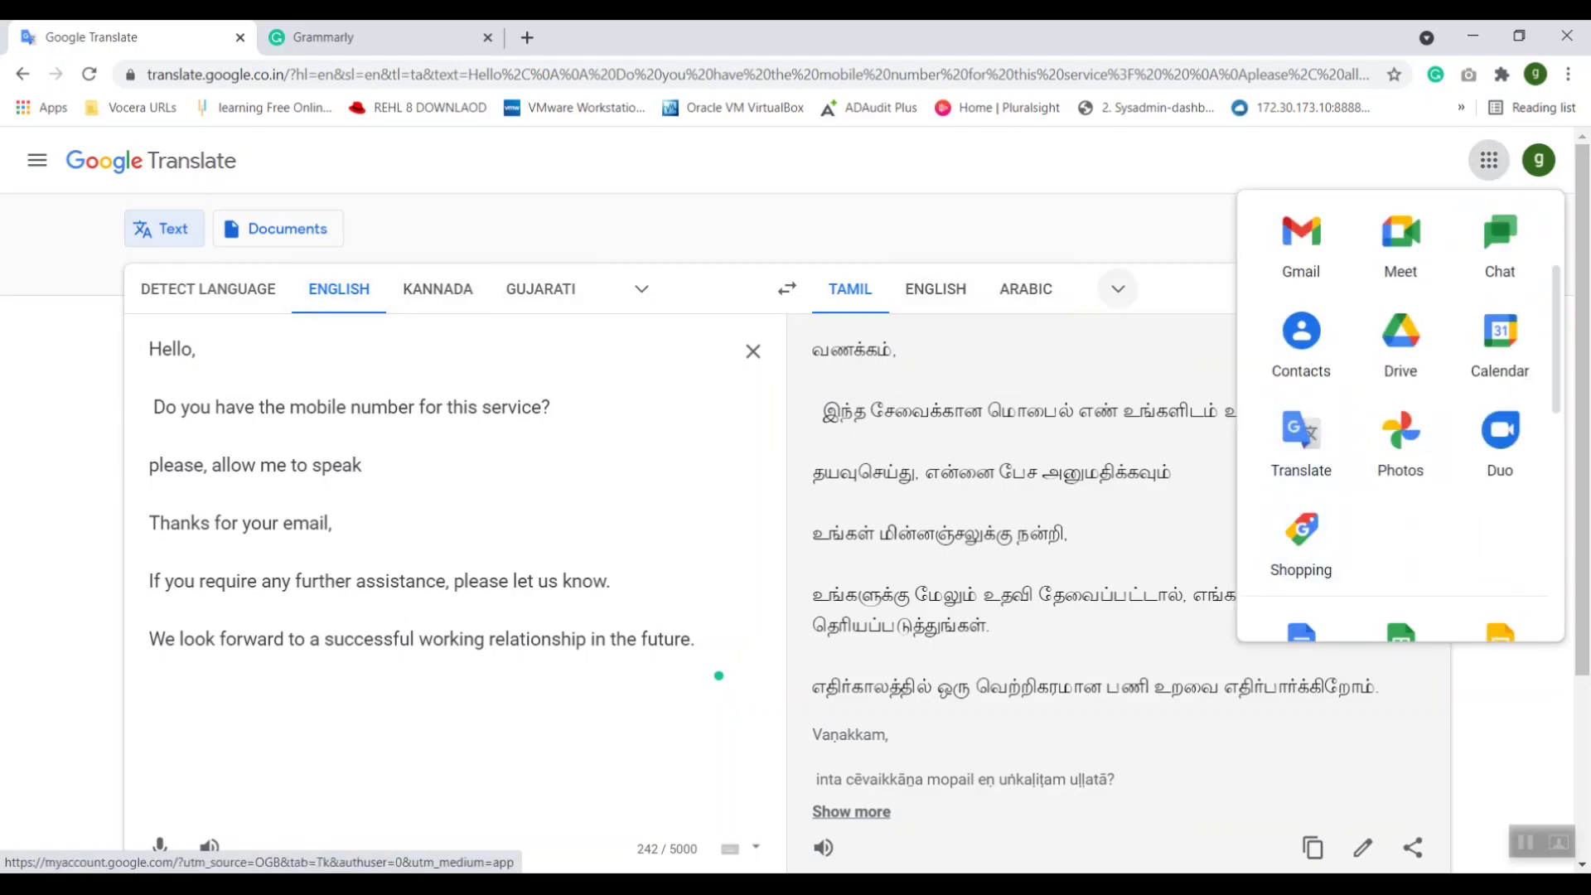
{"action": "left_click", "coordinate": [1118, 289]}
{"action": "left_click", "coordinate": [1117, 288]}
{"action": "left_click", "coordinate": [1118, 288]}
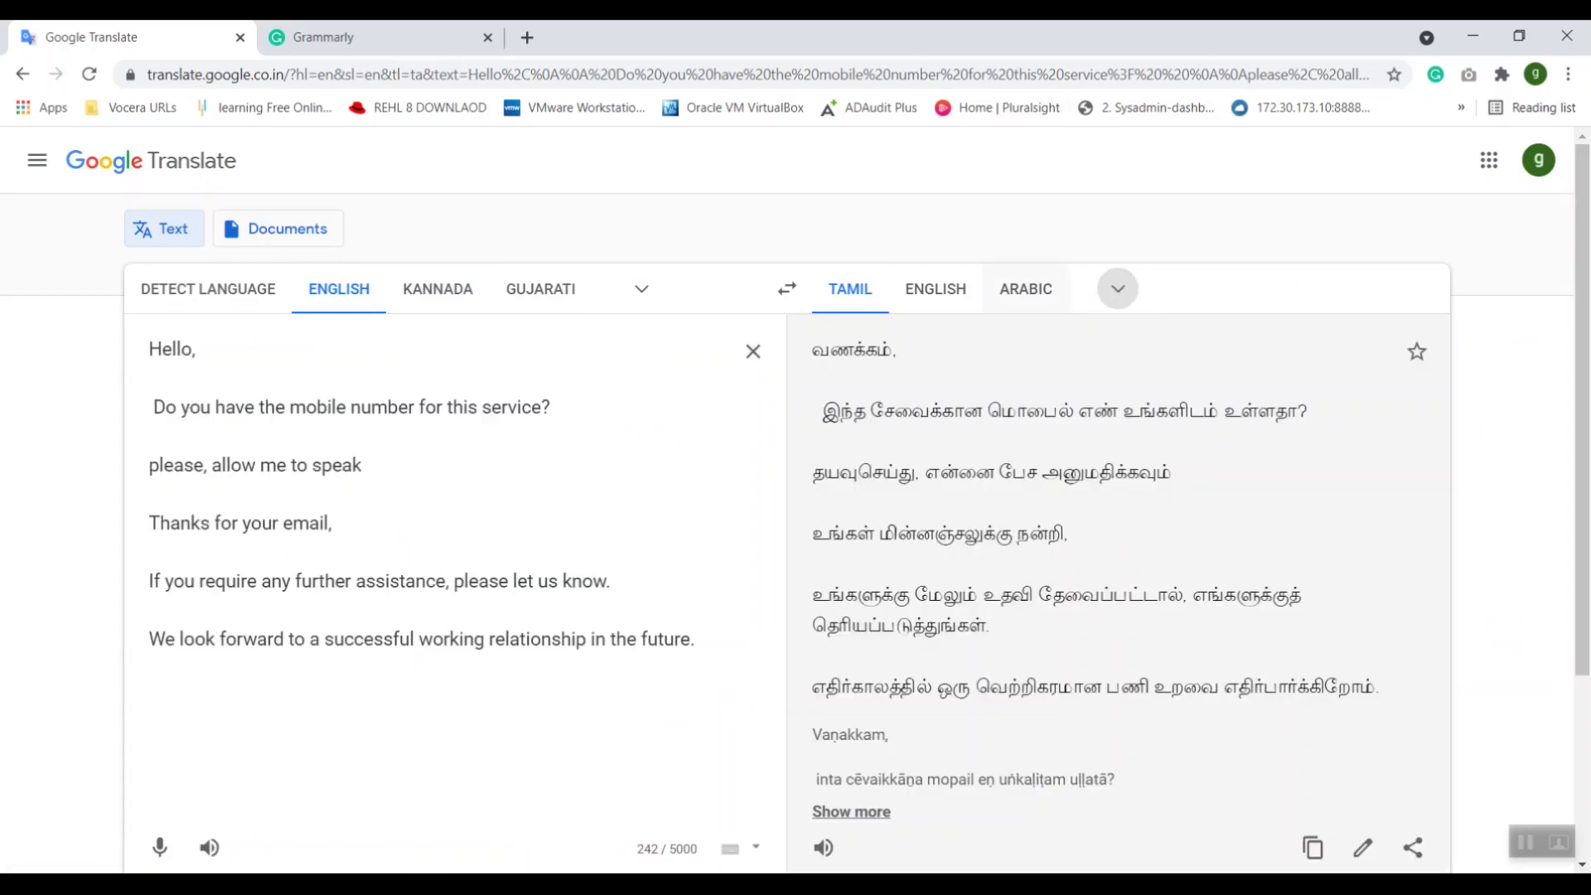
Return to the Grammarly document, view the synonyms for "mobile", and dismiss them without replacing the word.
{"action": "key", "text": "ctrl+Tab"}
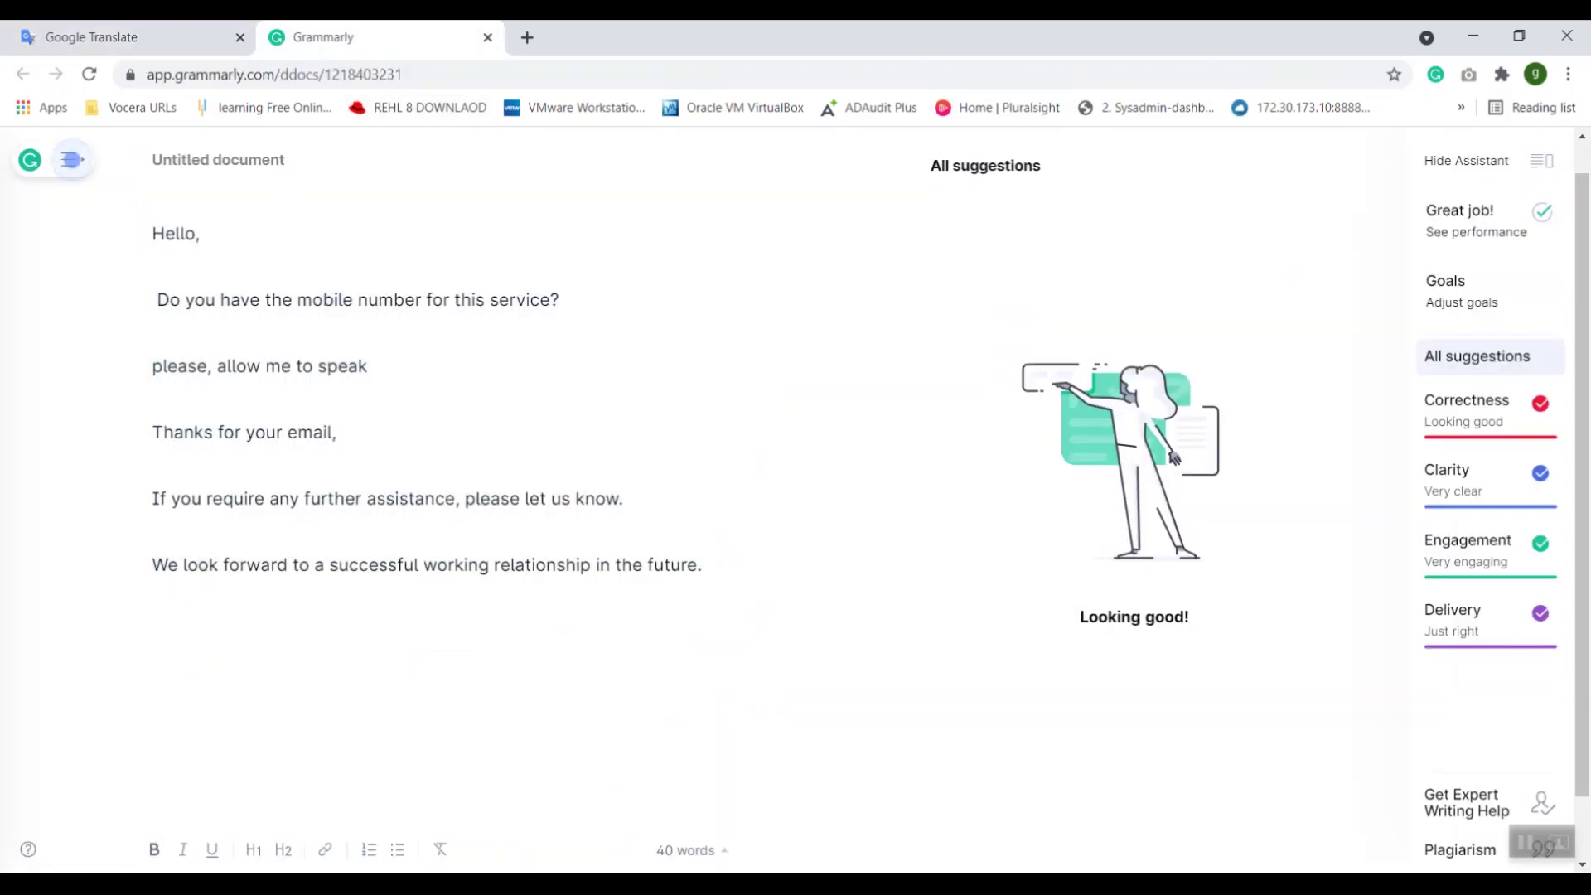
{"action": "double_click", "coordinate": [325, 299]}
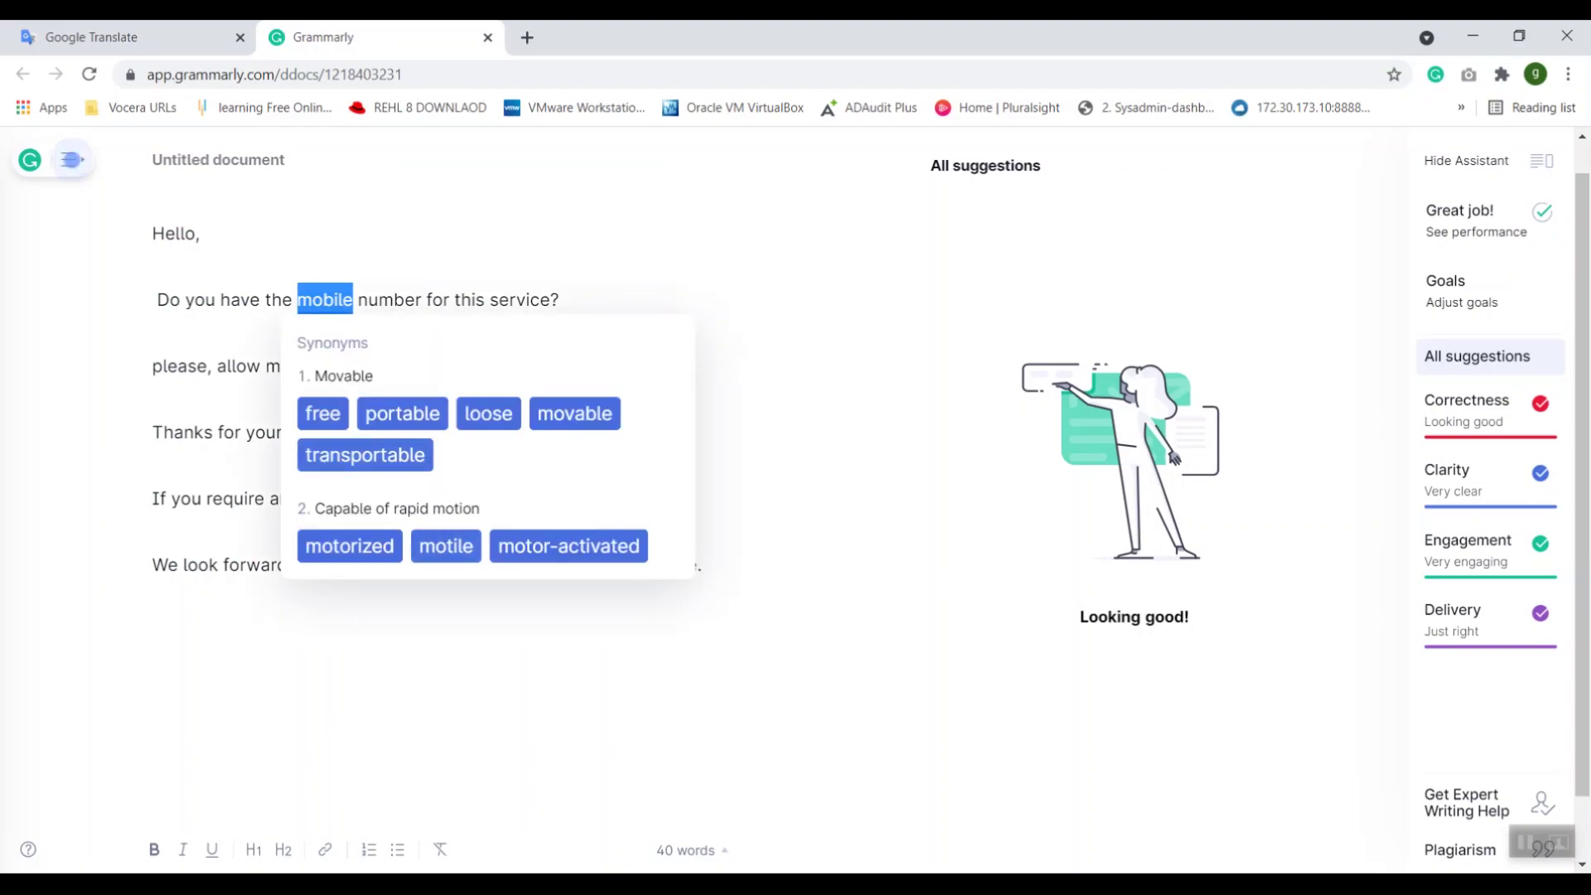
{"action": "left_click", "coordinate": [199, 232]}
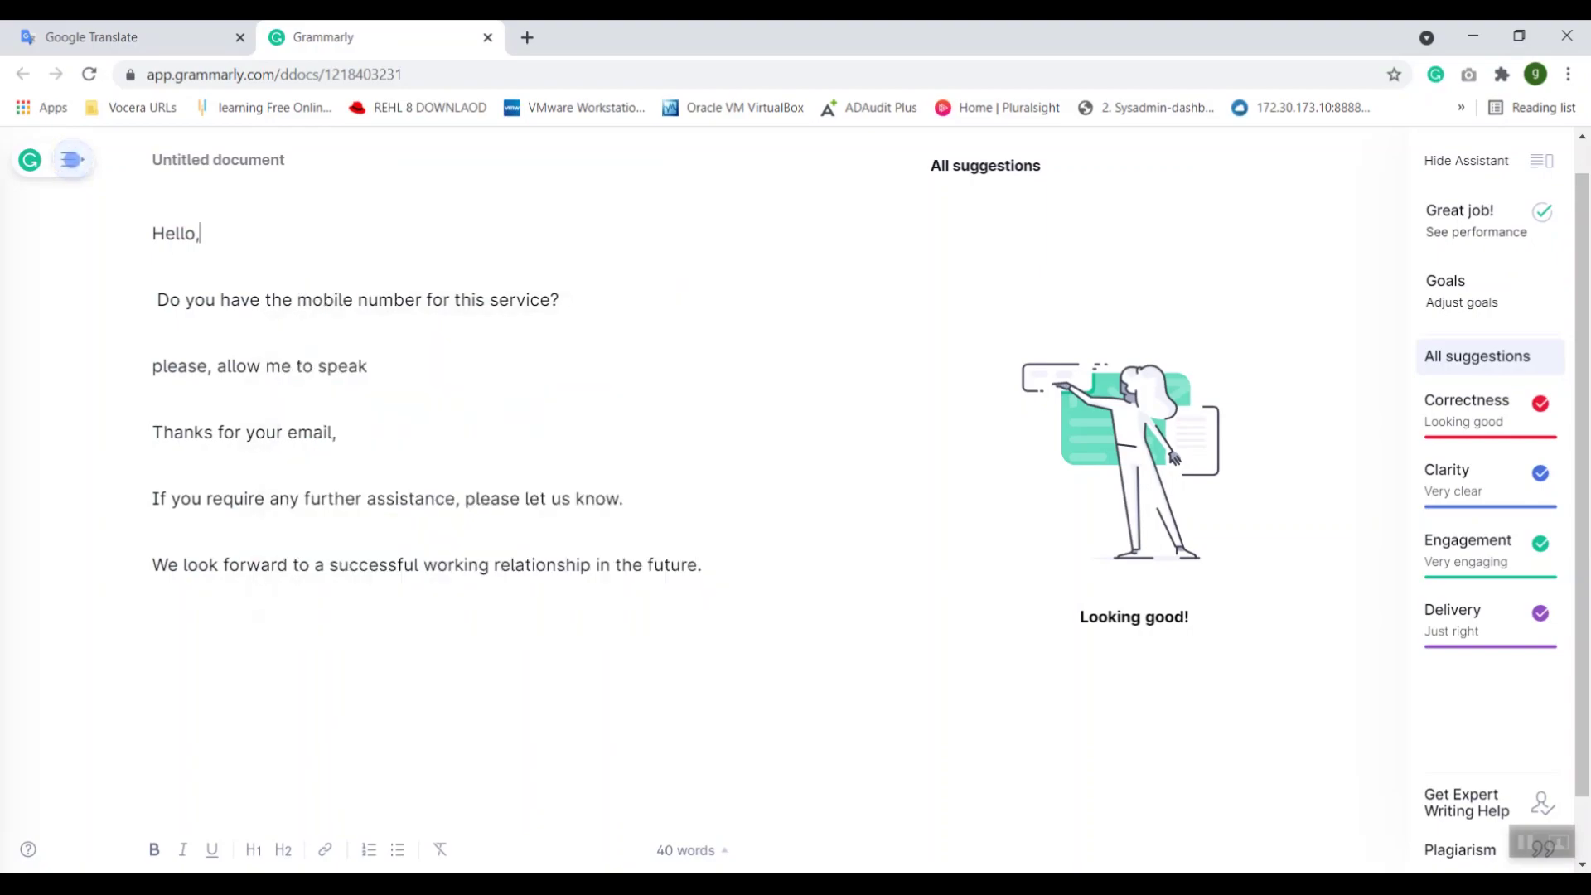